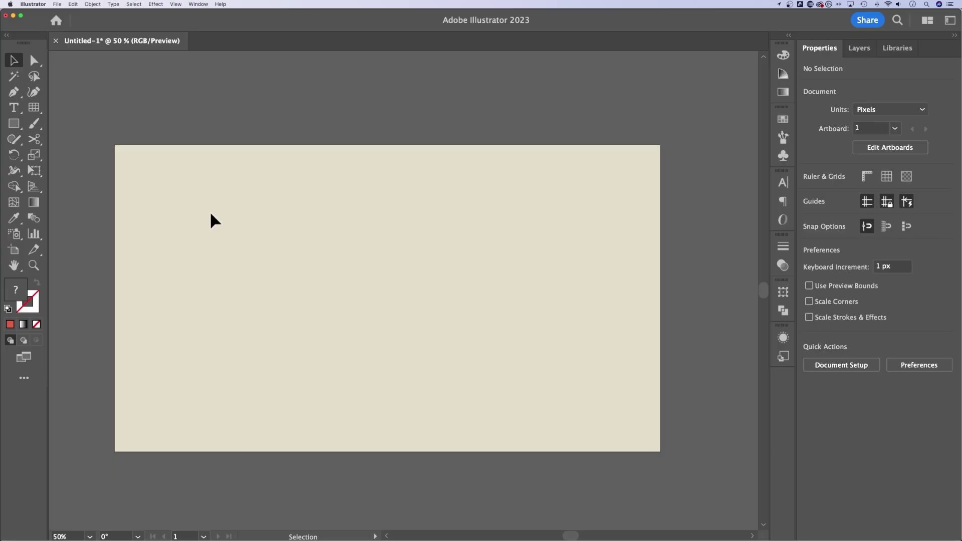
# Switch to the Type tool with the T shortcut
pyautogui.press('t')
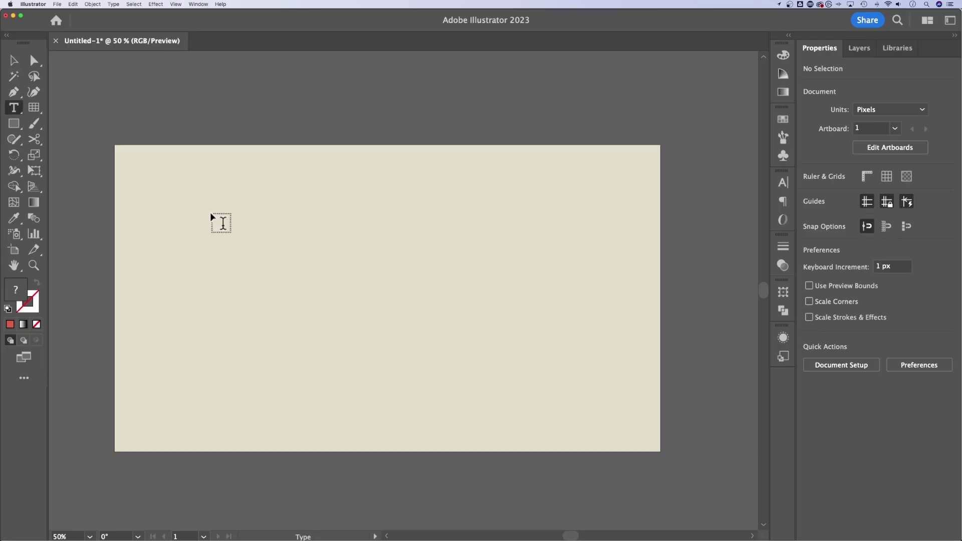
# Choose the Type Tool and place Lorem ipsum point text on the artboard's left side
pyautogui.click(15, 111)
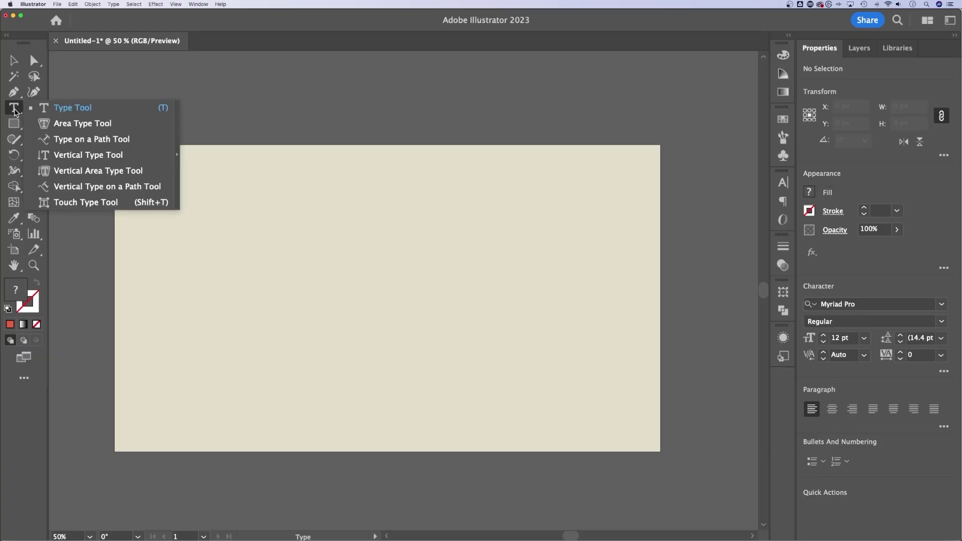
pyautogui.click(77, 109)
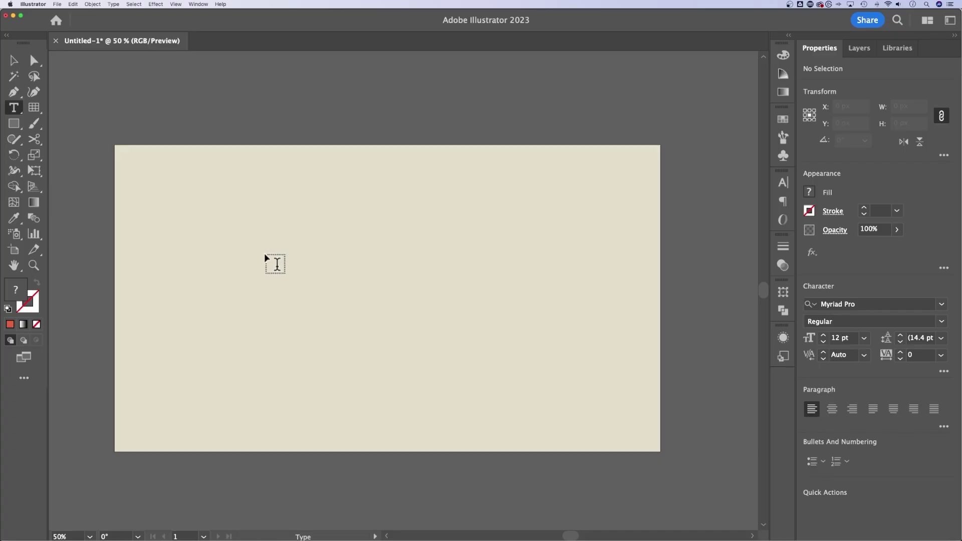
pyautogui.click(229, 247)
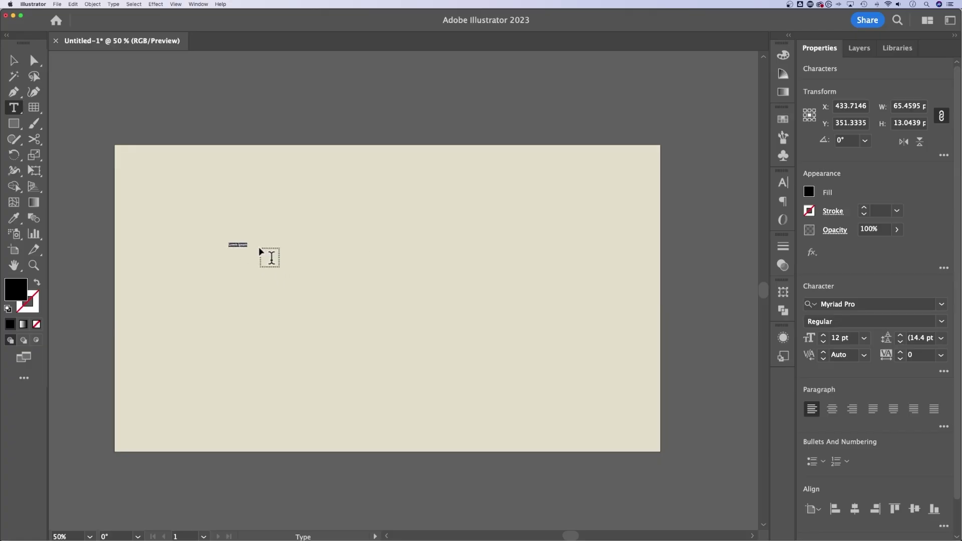
# Drag out a placeholder-filled area-text frame right of the artboard centre, then deselect it
pyautogui.moveTo(406, 220); pyautogui.dragTo(560, 384)
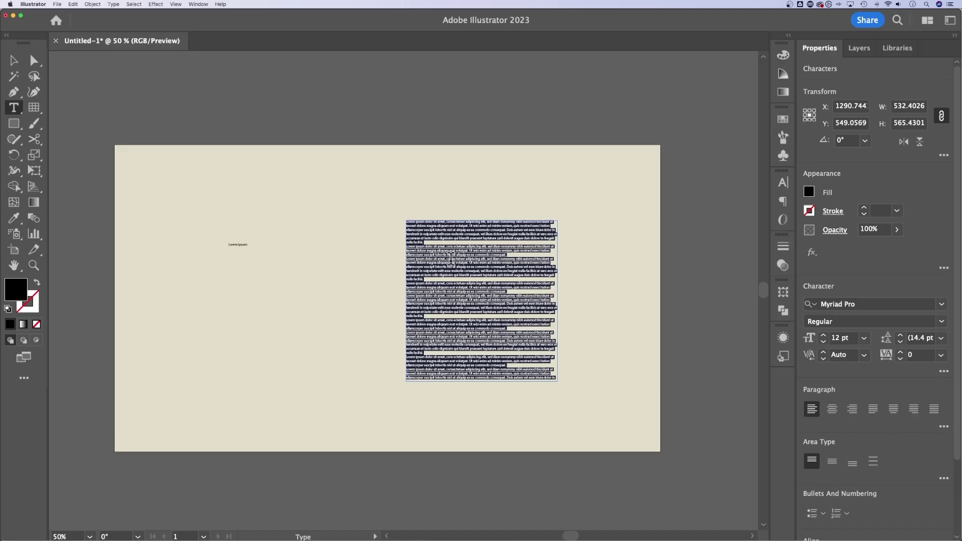
pyautogui.press('Escape')
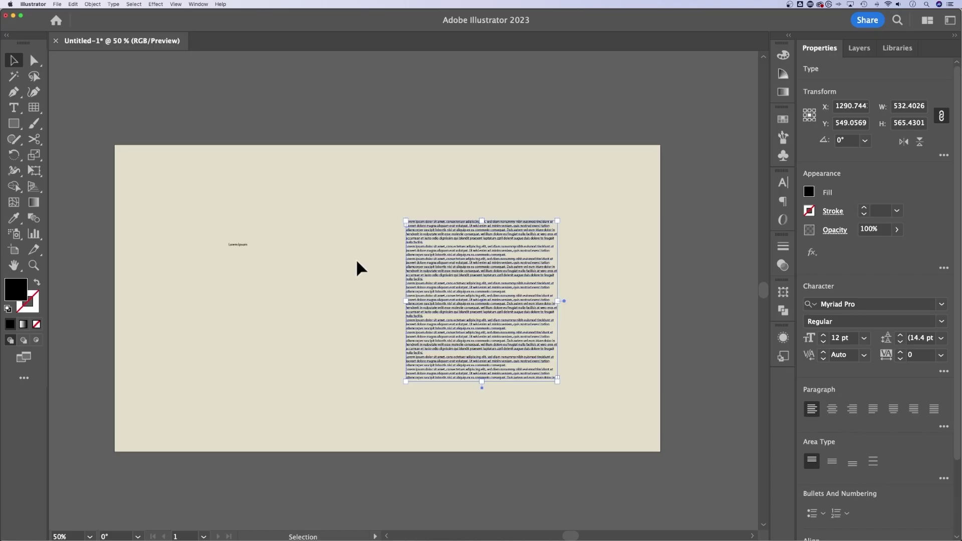
pyautogui.click(307, 132)
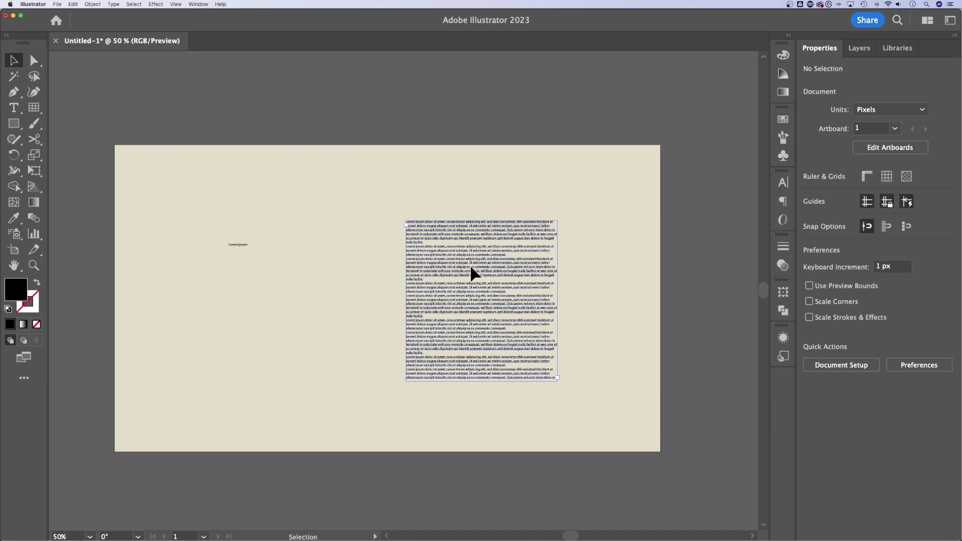
# Shift the paragraph frame right and up, nudge the small Lorem ipsum text, and stretch the frame taller
pyautogui.moveTo(471, 273); pyautogui.dragTo(494, 265)
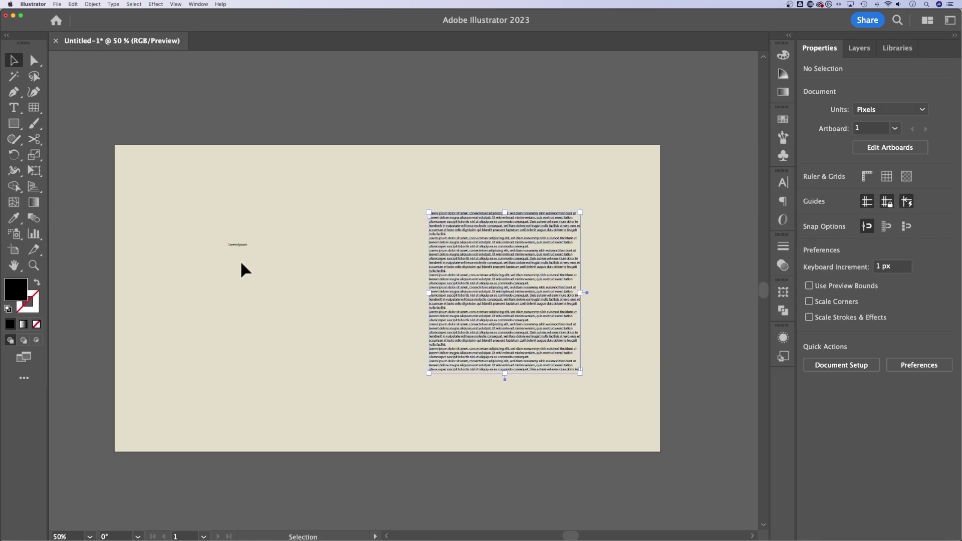
pyautogui.moveTo(238, 246); pyautogui.dragTo(235, 248)
pyautogui.click(516, 236)
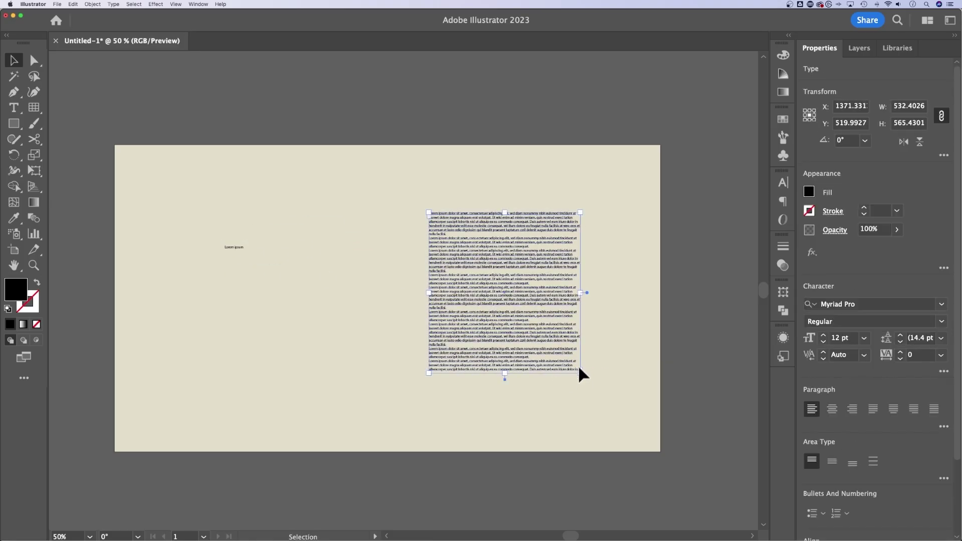
pyautogui.moveTo(580, 379); pyautogui.dragTo(581, 400)
pyautogui.click(239, 245)
pyautogui.click(239, 246)
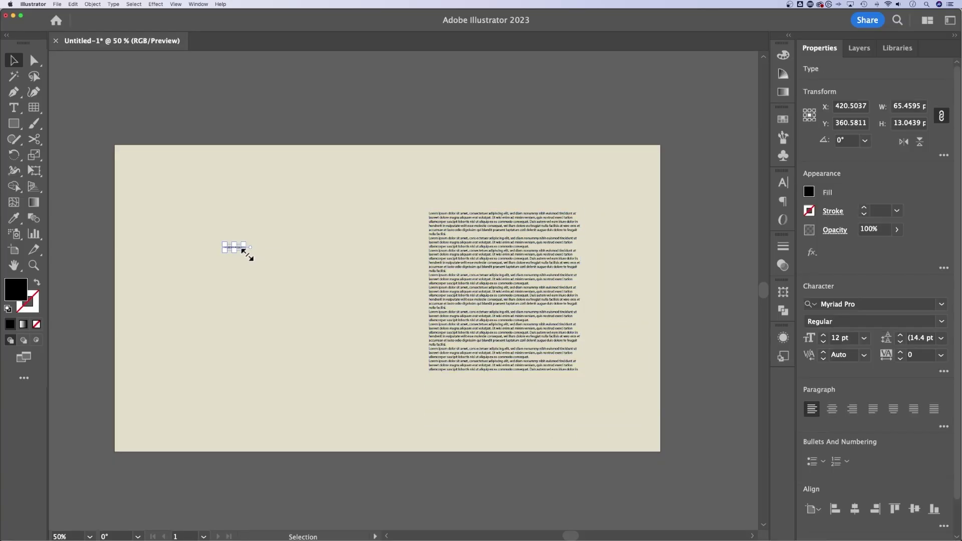
# Scale the small Lorem ipsum text up into a large heading
pyautogui.moveTo(248, 255); pyautogui.dragTo(400, 348)
pyautogui.click(360, 320)
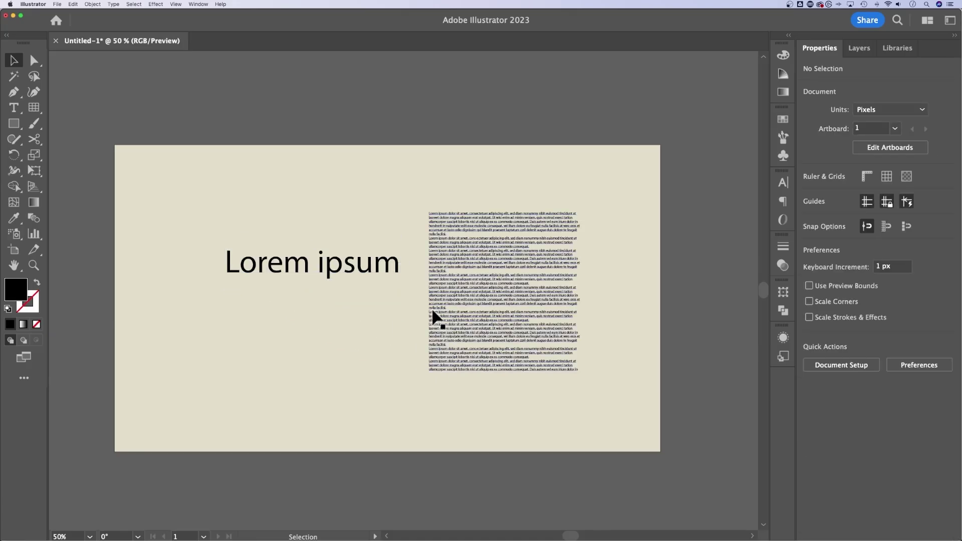
pyautogui.click(483, 293)
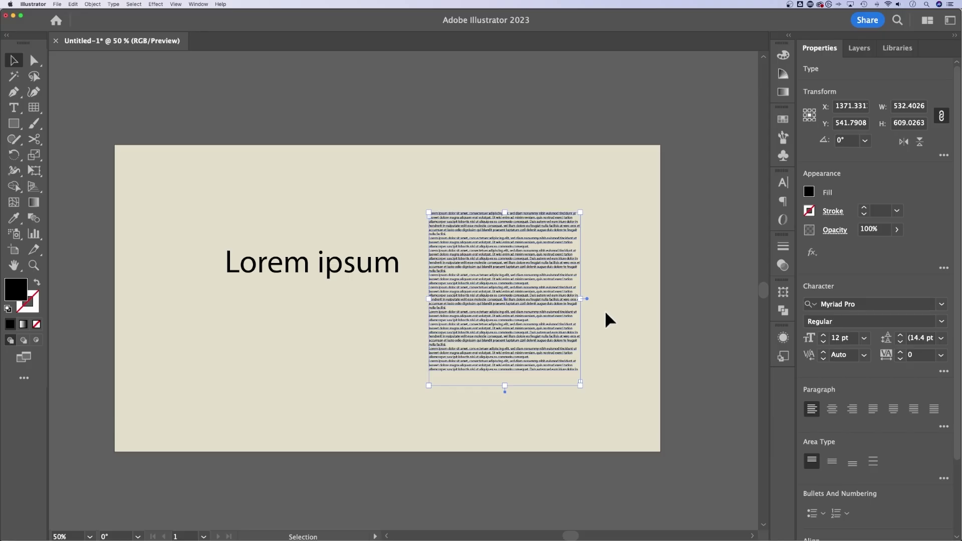
# Shrink the heading to about 94 pt and move it above the paragraph block
pyautogui.click(351, 272)
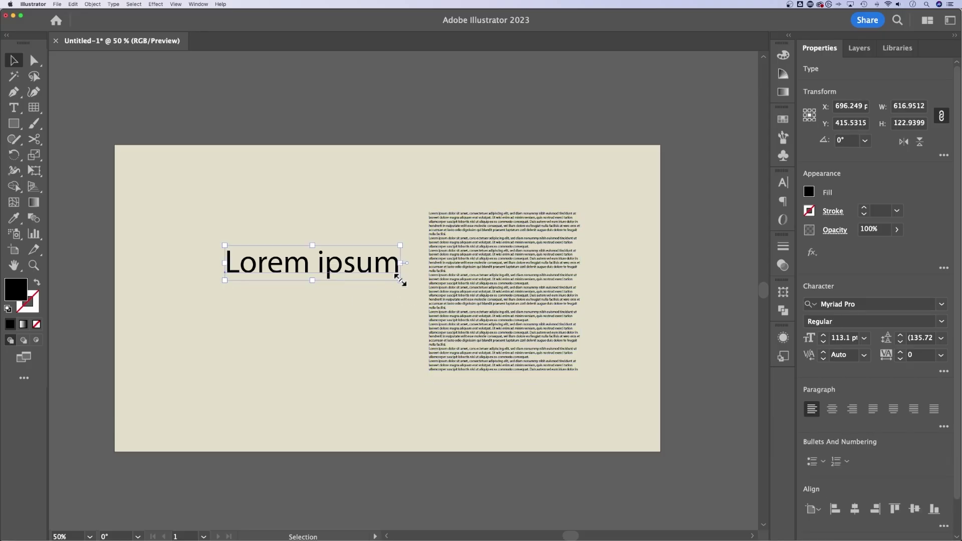
pyautogui.moveTo(401, 280); pyautogui.dragTo(372, 285)
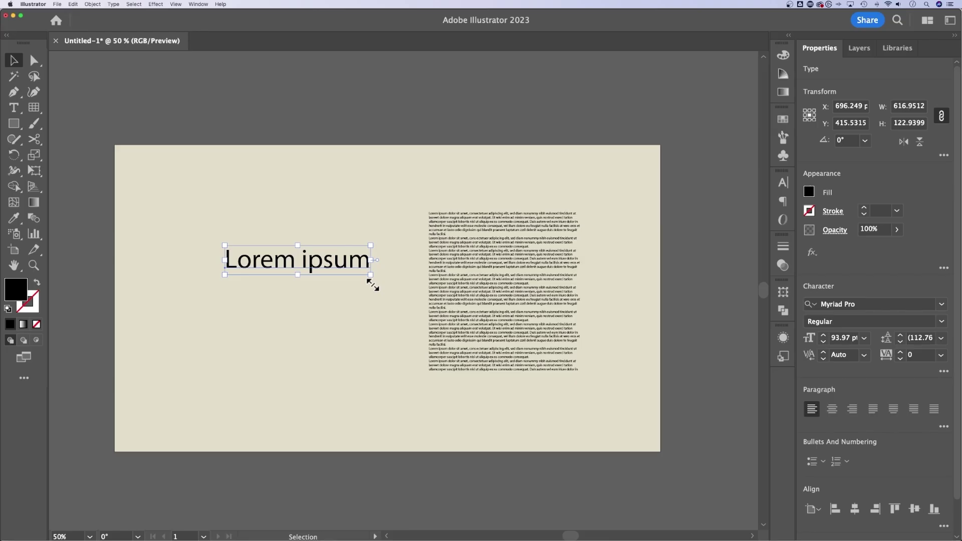
pyautogui.click(313, 313)
pyautogui.moveTo(332, 260); pyautogui.dragTo(507, 196)
pyautogui.click(598, 190)
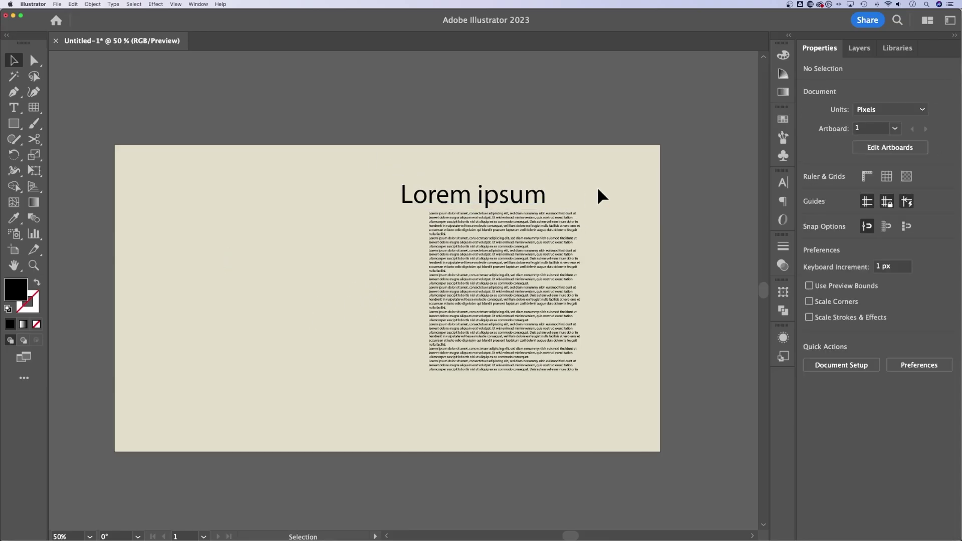
pyautogui.click(530, 188)
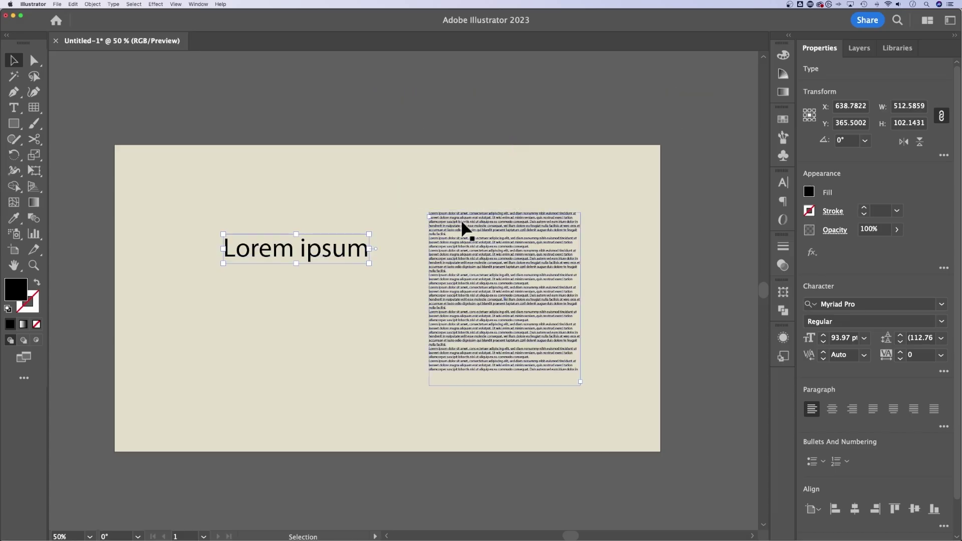
# Nudge the paragraph block slightly up-left and reselect the 93.97 pt heading
pyautogui.moveTo(462, 228); pyautogui.dragTo(455, 223)
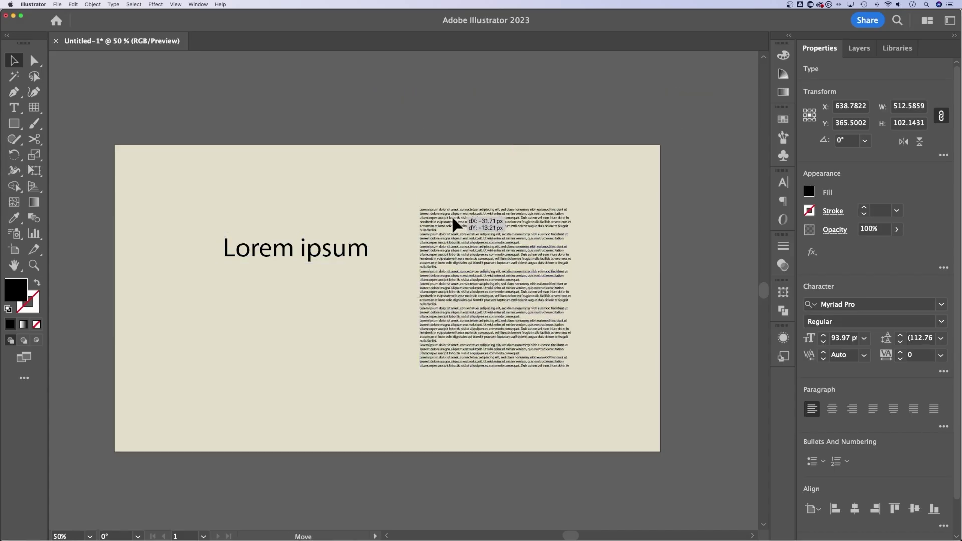
pyautogui.click(334, 272)
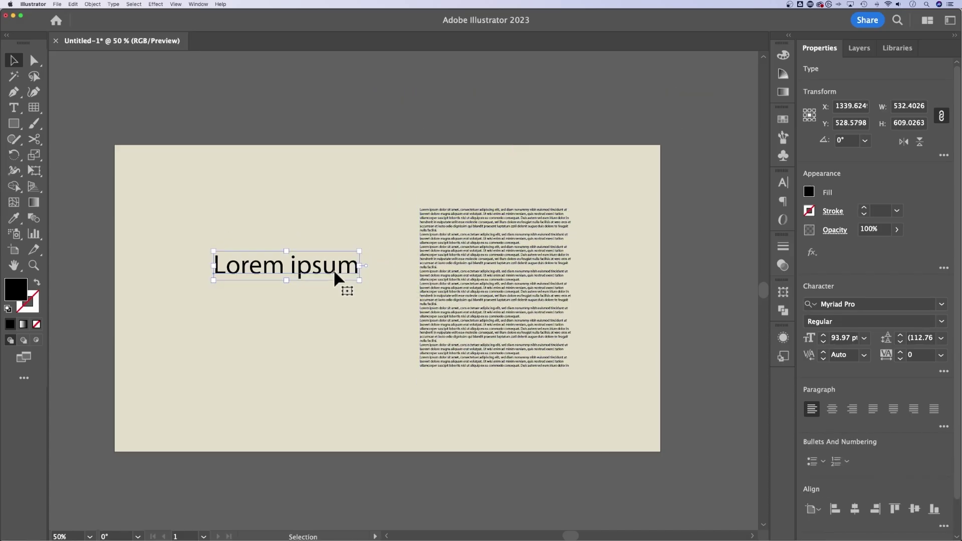
# Browse the Window > Type panel list, then give the heading a red fill swatch
pyautogui.click(197, 4)
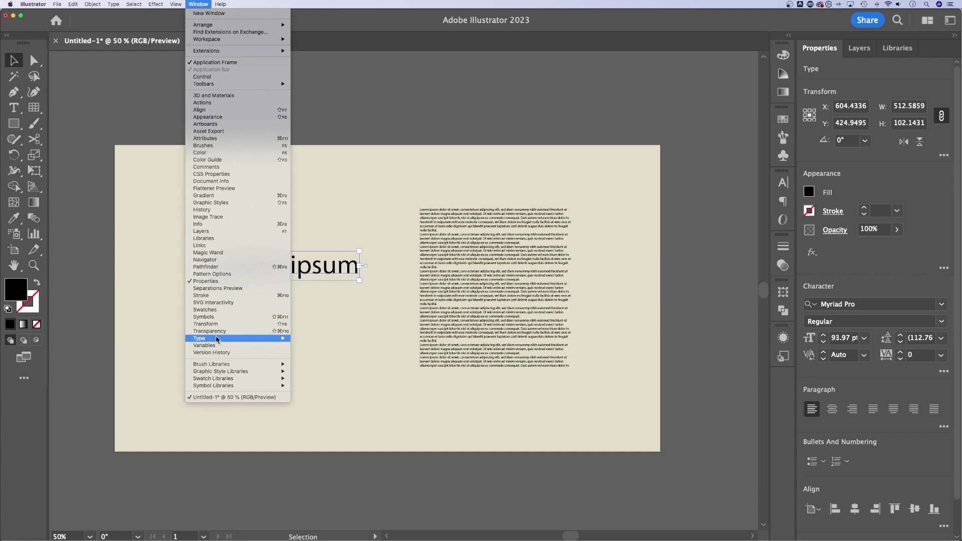
pyautogui.moveTo(216, 339)
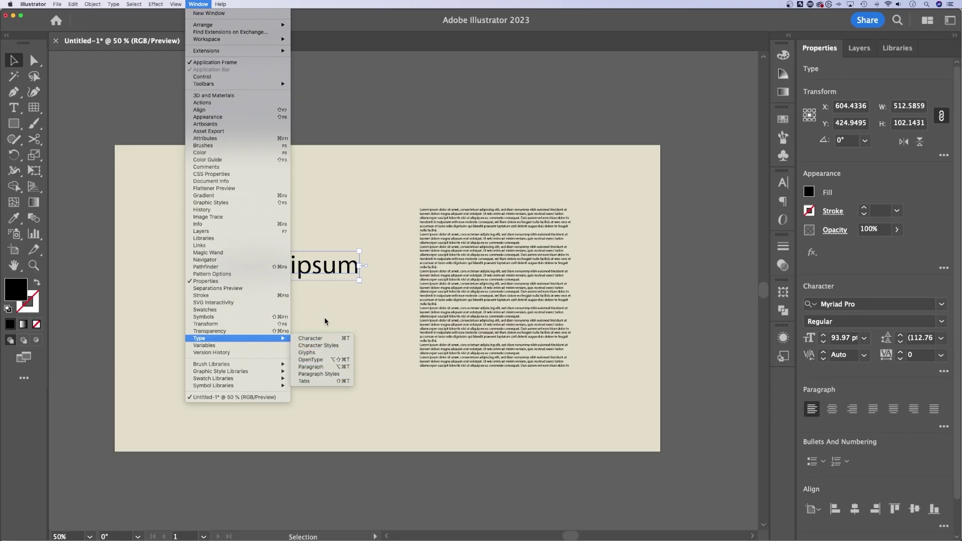
pyautogui.click(279, 301)
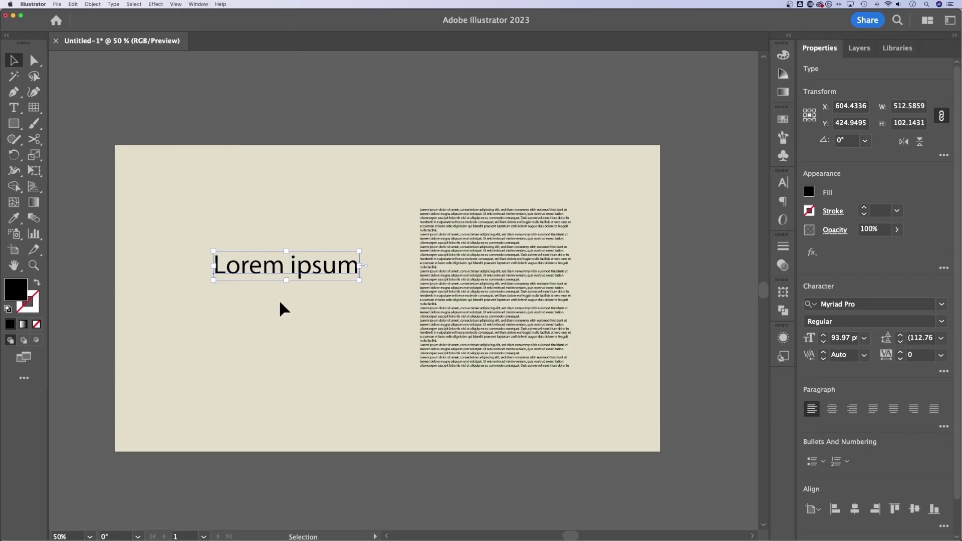
pyautogui.click(810, 193)
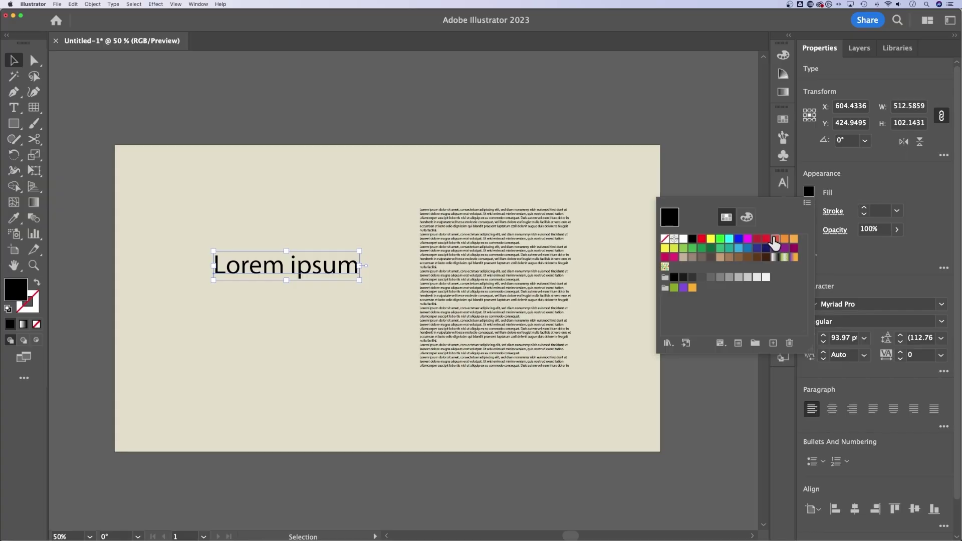
pyautogui.click(775, 240)
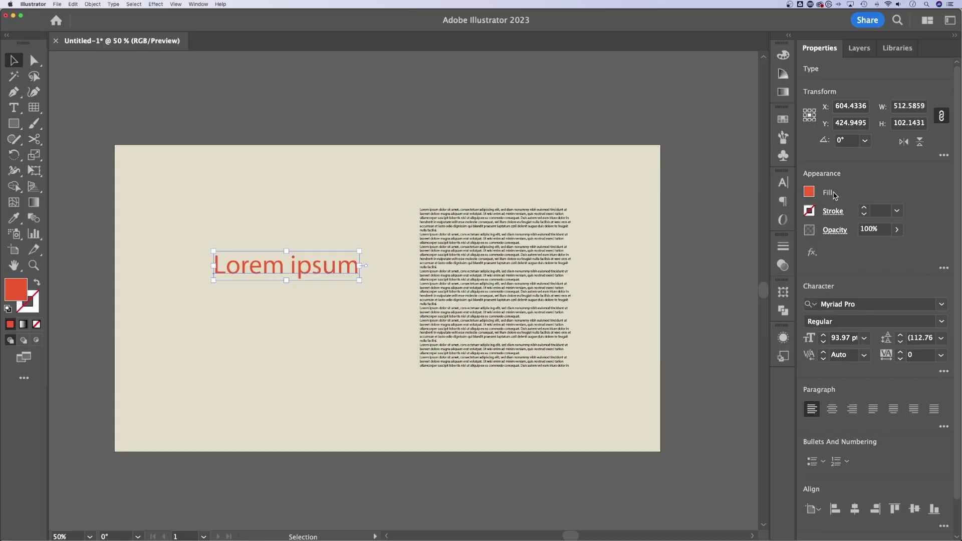
# Give the heading a 10 pt white outline
pyautogui.click(880, 210)
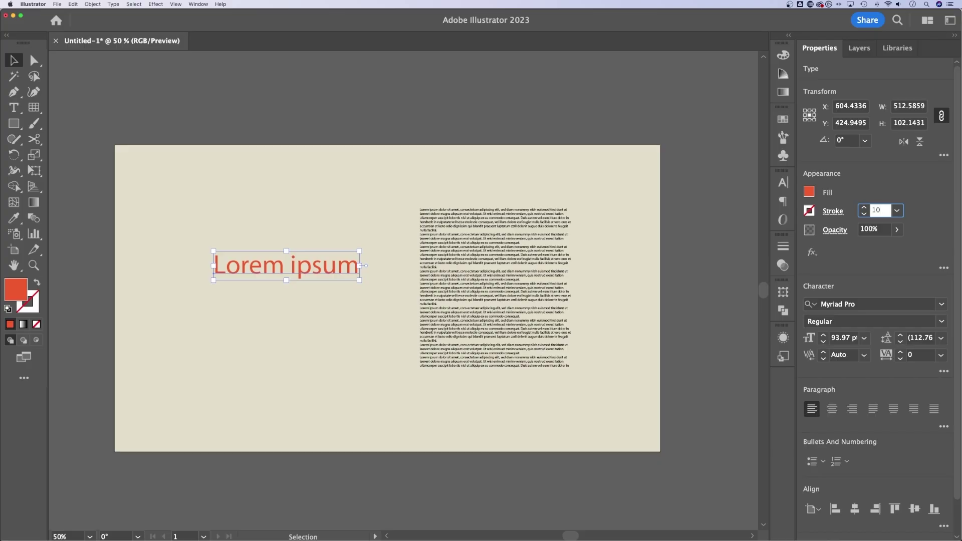
pyautogui.write('10')
pyautogui.press('Return')
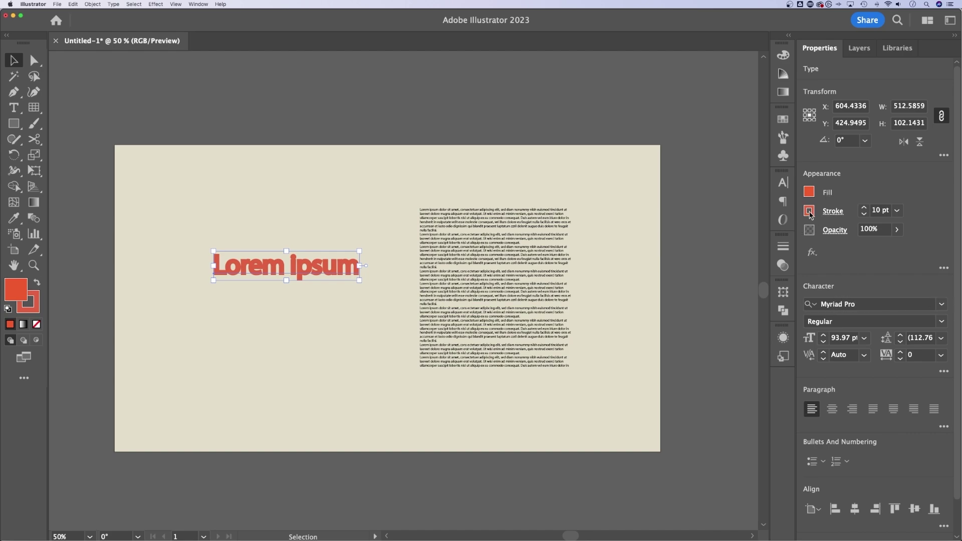
pyautogui.click(810, 212)
pyautogui.click(683, 258)
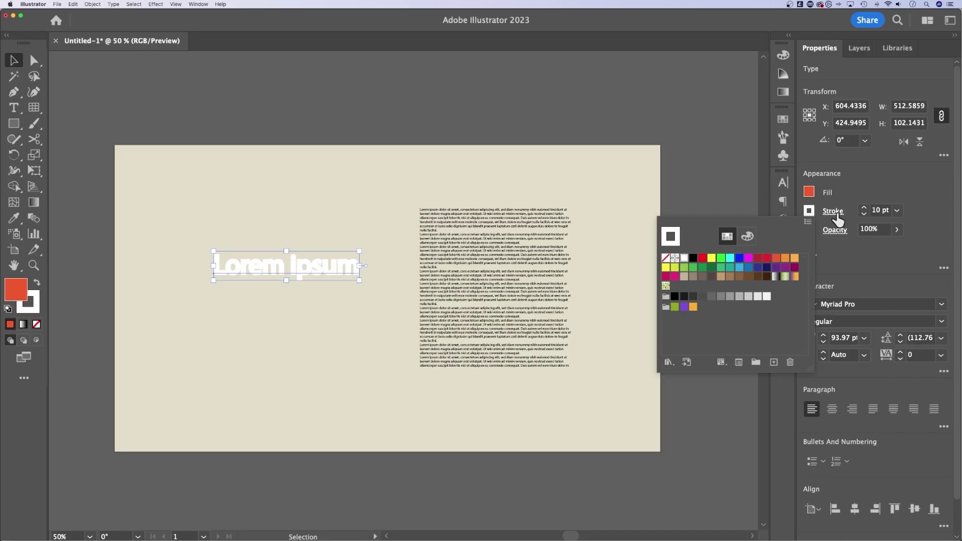
# Change the heading outline to a thinner 3 pt black stroke
pyautogui.click(881, 211)
pyautogui.write('3')
pyautogui.press('Return')
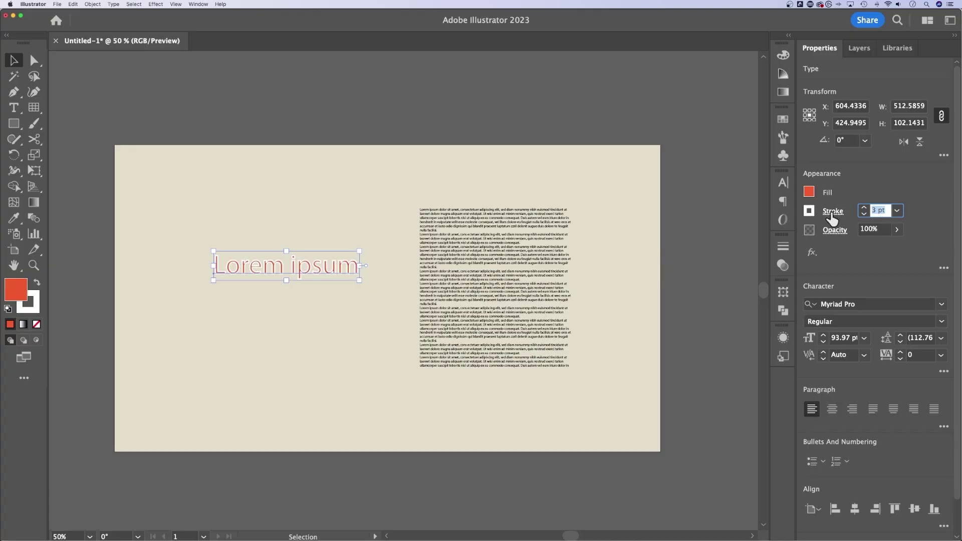
pyautogui.click(809, 211)
pyautogui.click(693, 259)
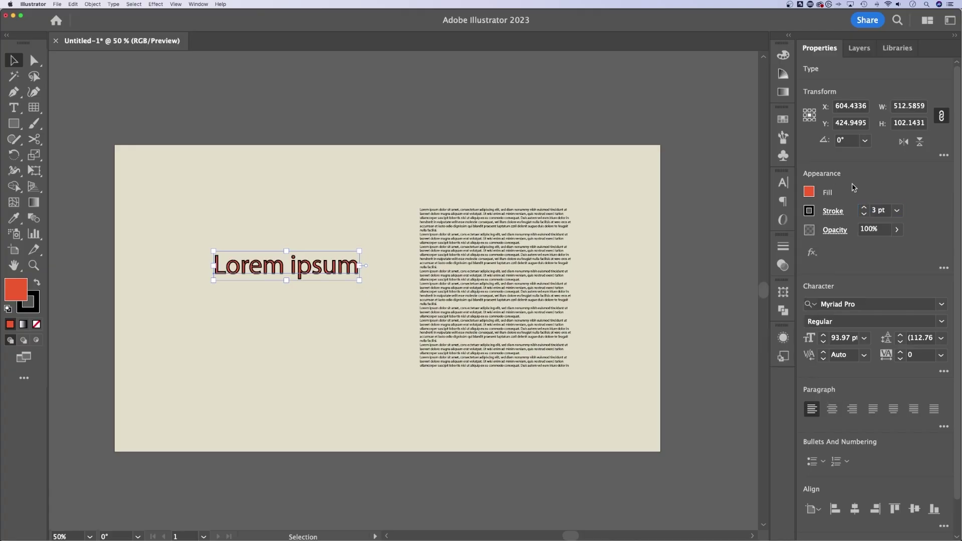
# Set the heading's stroke weight to 0 to remove the outline
pyautogui.click(896, 212)
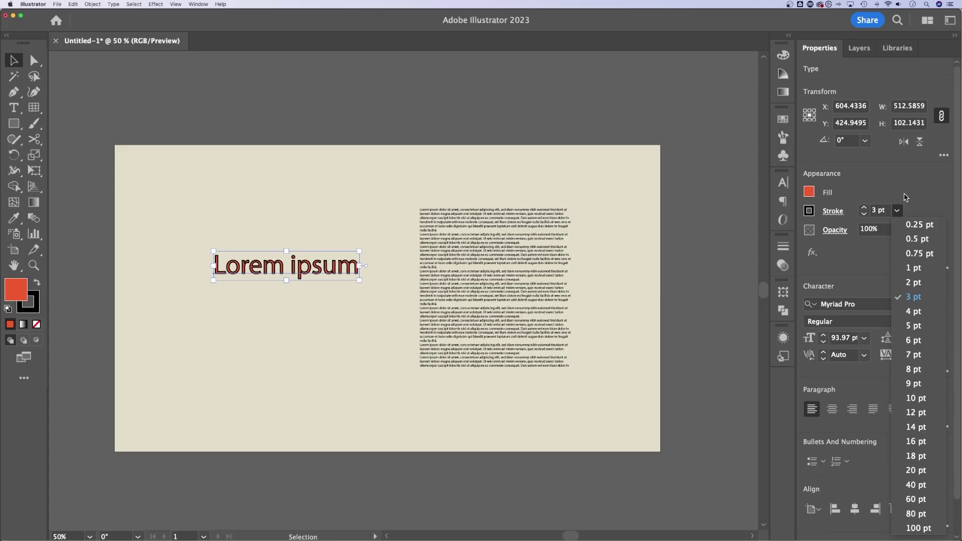
pyautogui.click(896, 212)
pyautogui.moveTo(886, 210); pyautogui.dragTo(871, 210)
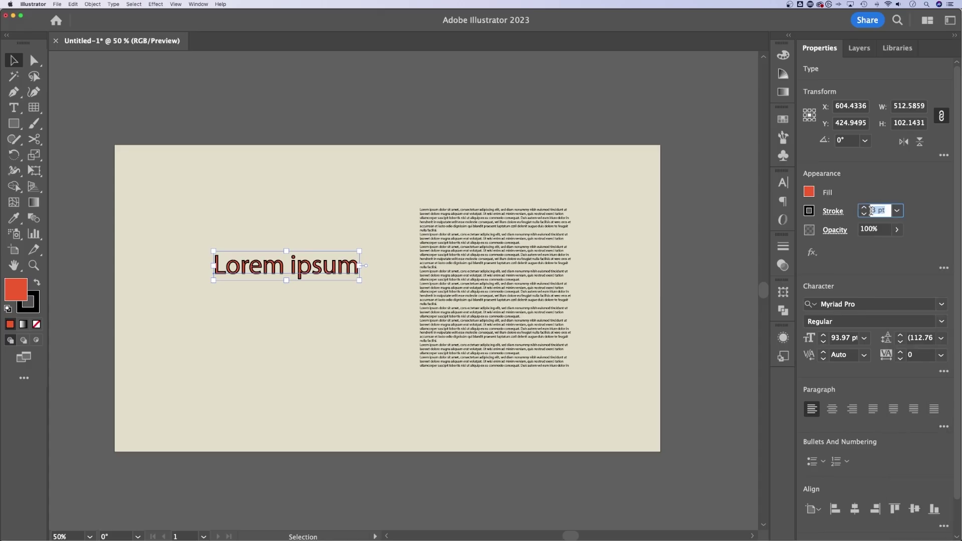
pyautogui.write('0')
pyautogui.press('Return')
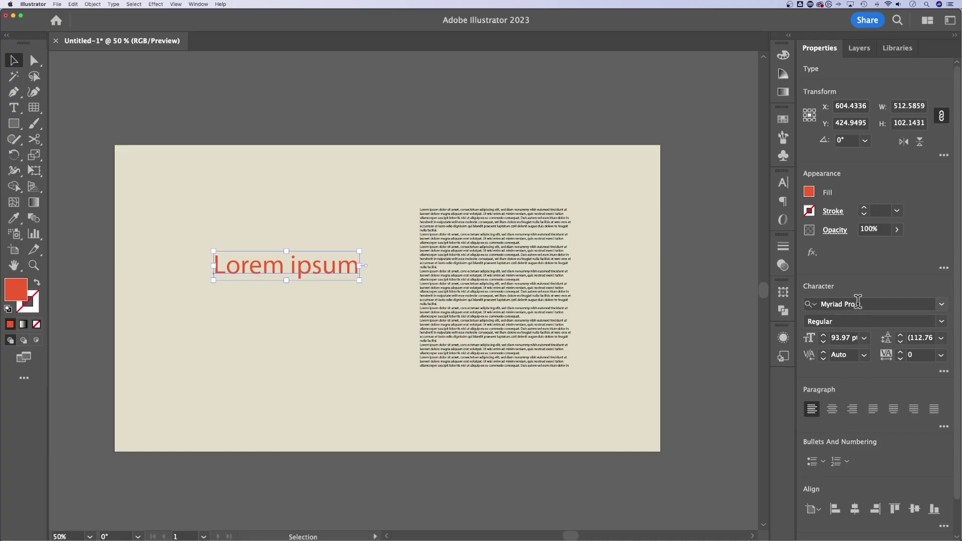
# Set the heading font to Charter Bold
pyautogui.click(942, 304)
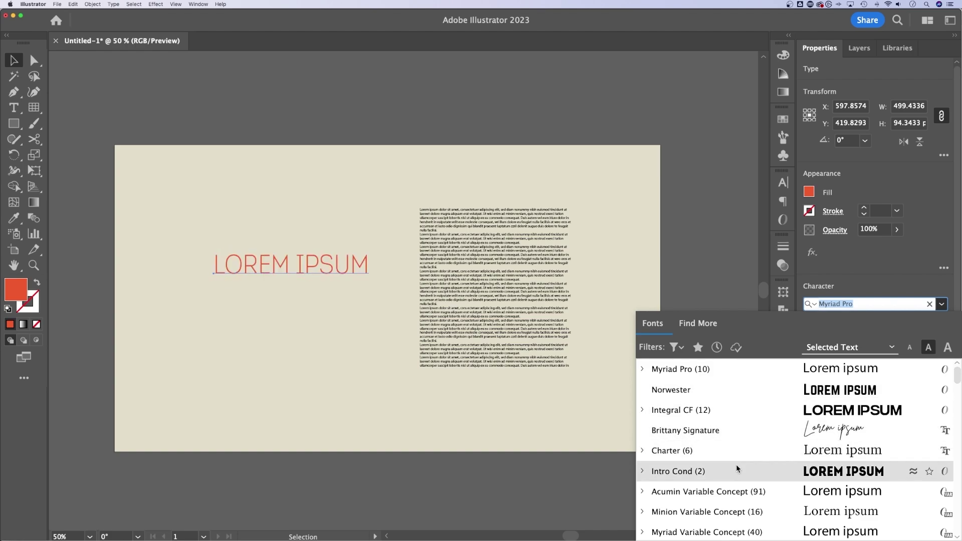
pyautogui.scroll(-2, 732, 407)
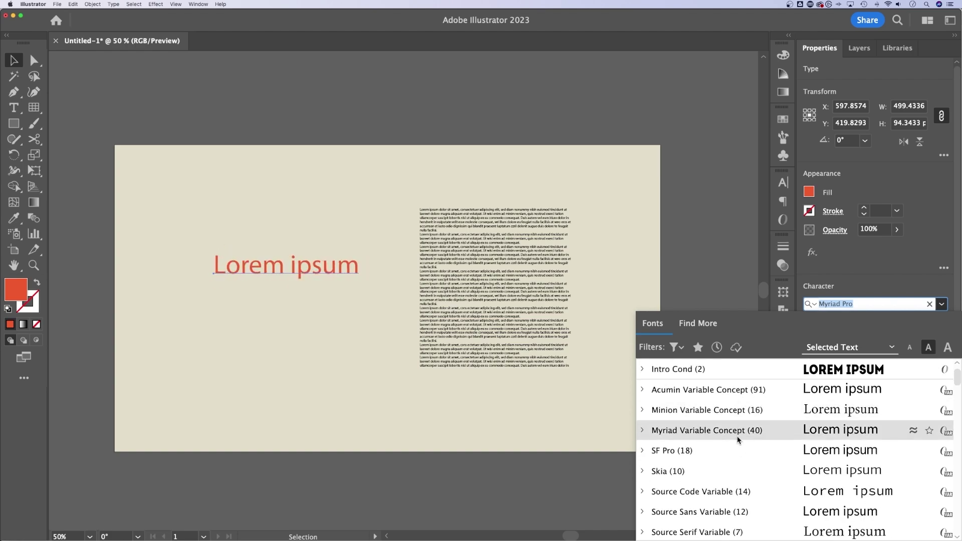
pyautogui.scroll(3, 736, 446)
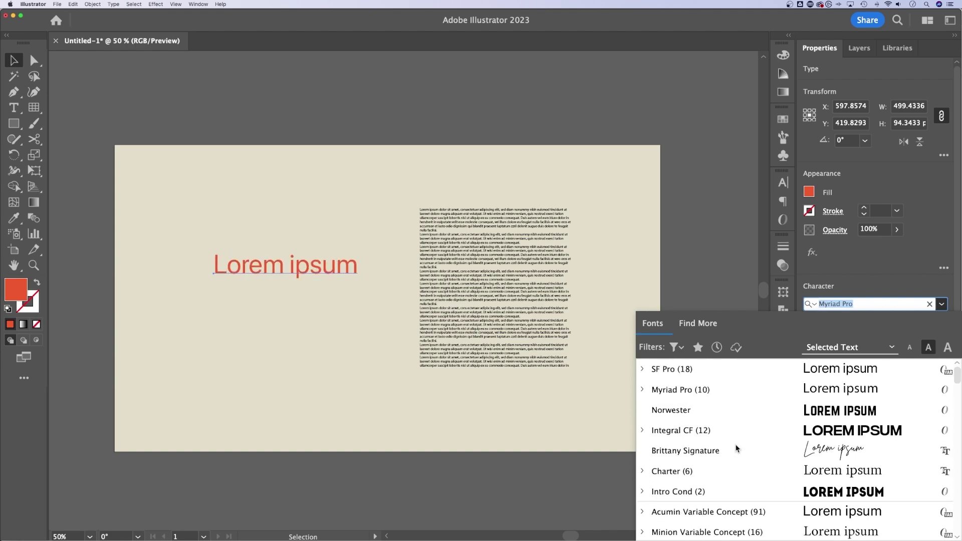
pyautogui.click(732, 473)
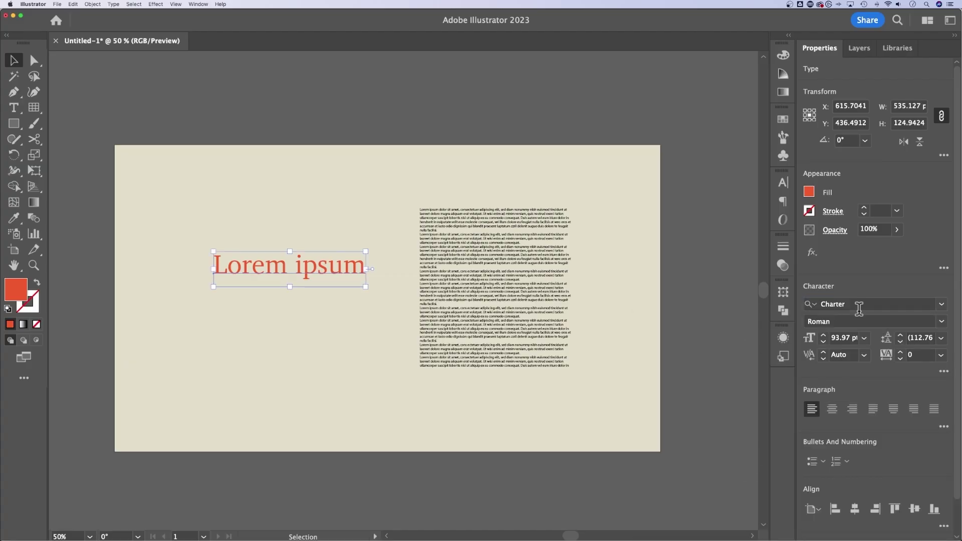
pyautogui.click(935, 321)
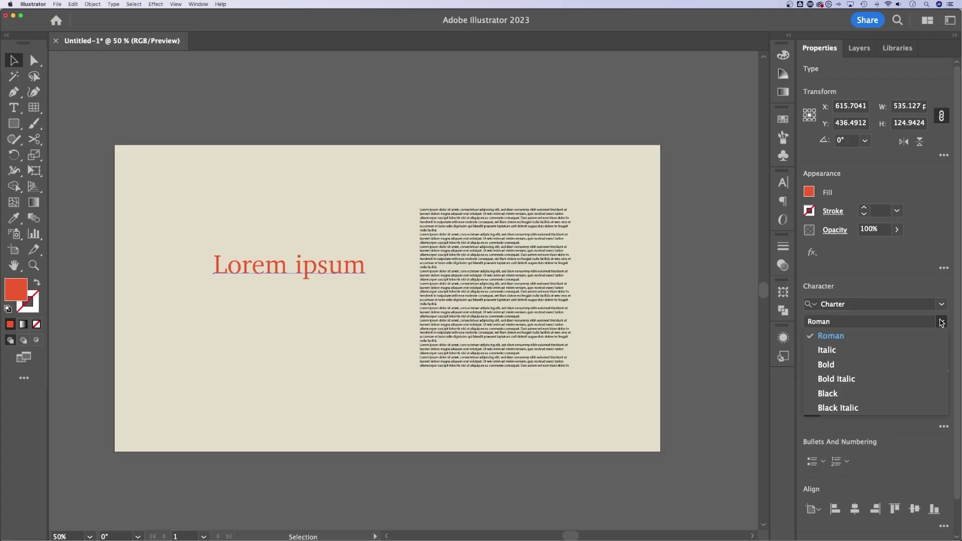
pyautogui.click(860, 365)
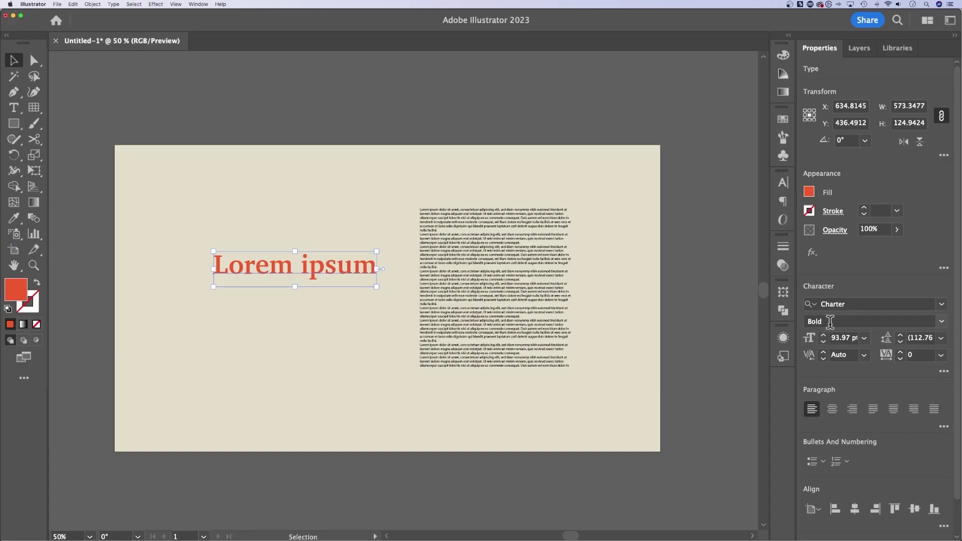
# Set the heading font size to 72 pt
pyautogui.click(865, 338)
pyautogui.click(883, 325)
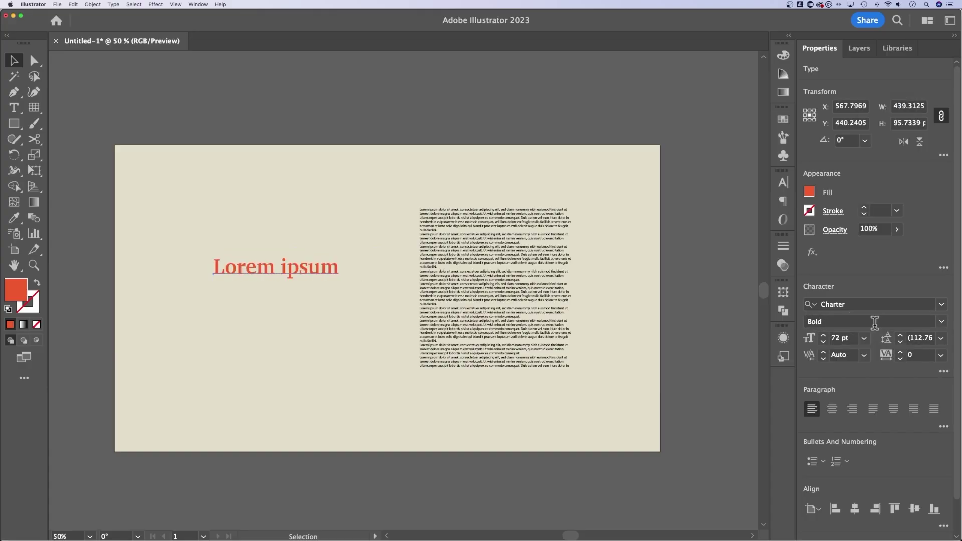
pyautogui.click(848, 338)
pyautogui.moveTo(848, 338); pyautogui.dragTo(822, 338)
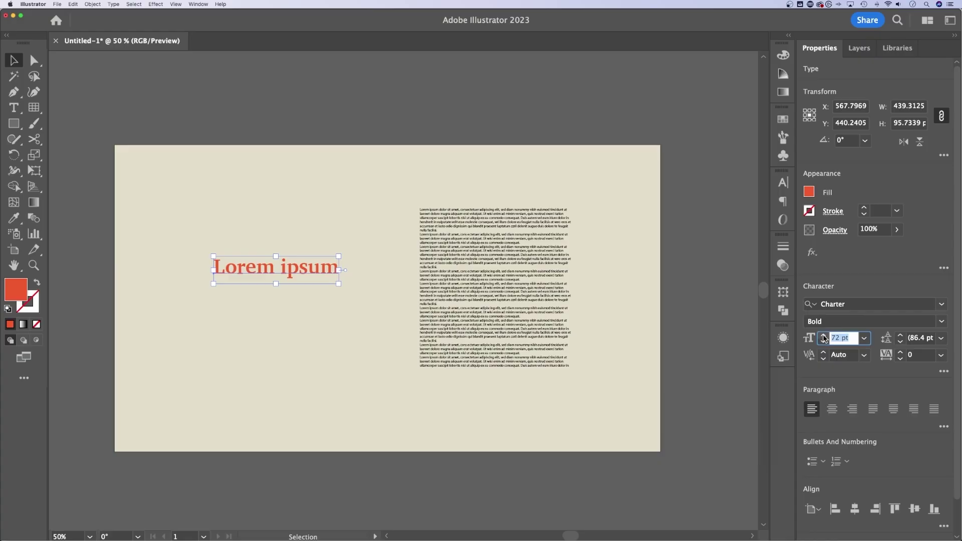
pyautogui.click(865, 338)
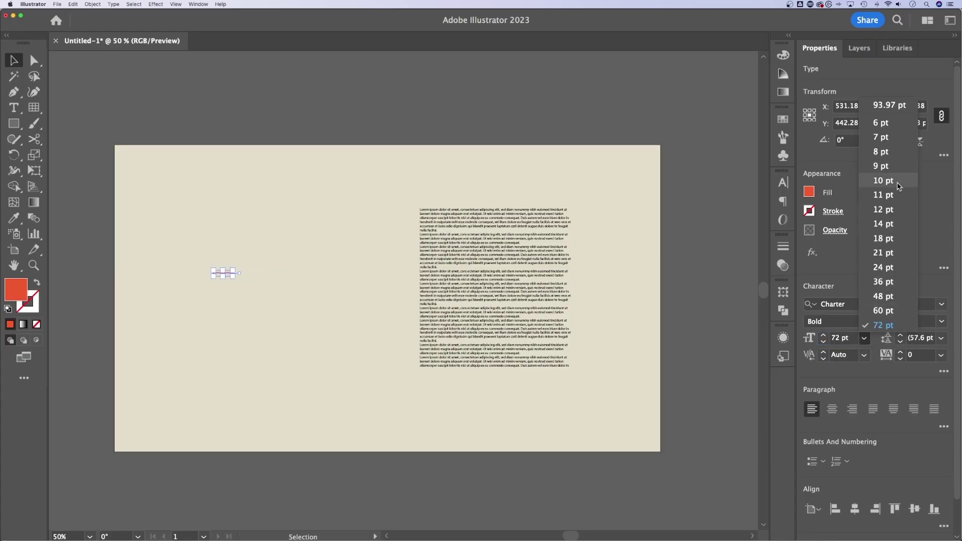
pyautogui.click(882, 323)
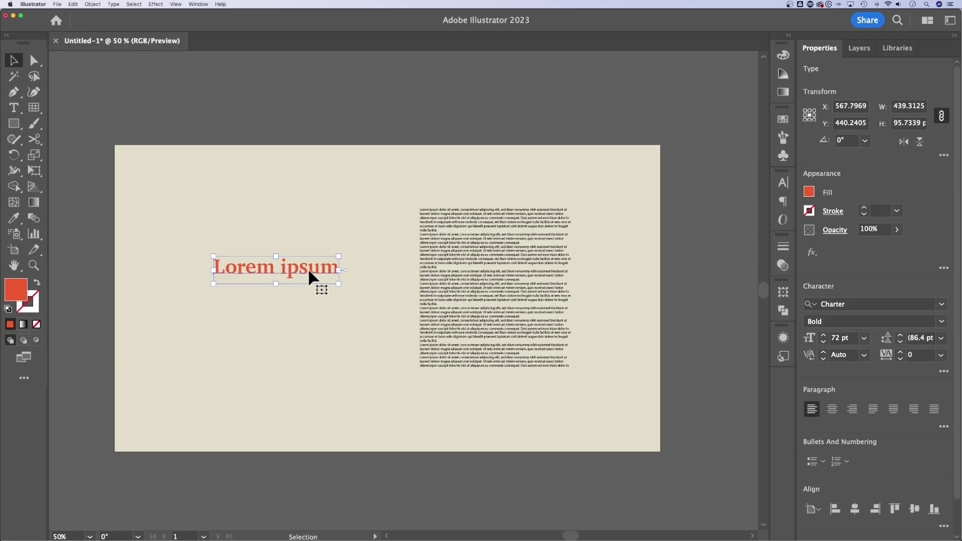
# Raise the body text block's leading to 27 pt
pyautogui.click(480, 255)
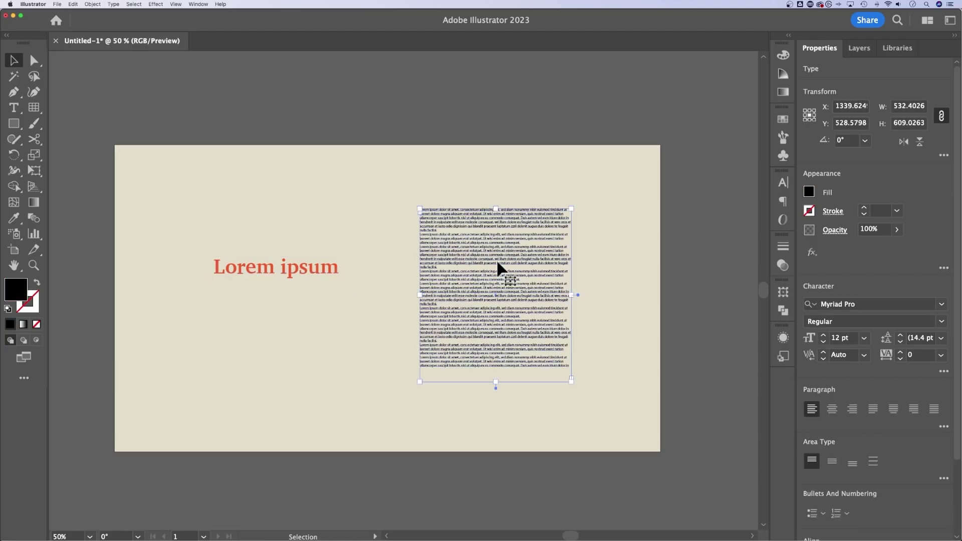
pyautogui.click(900, 335)
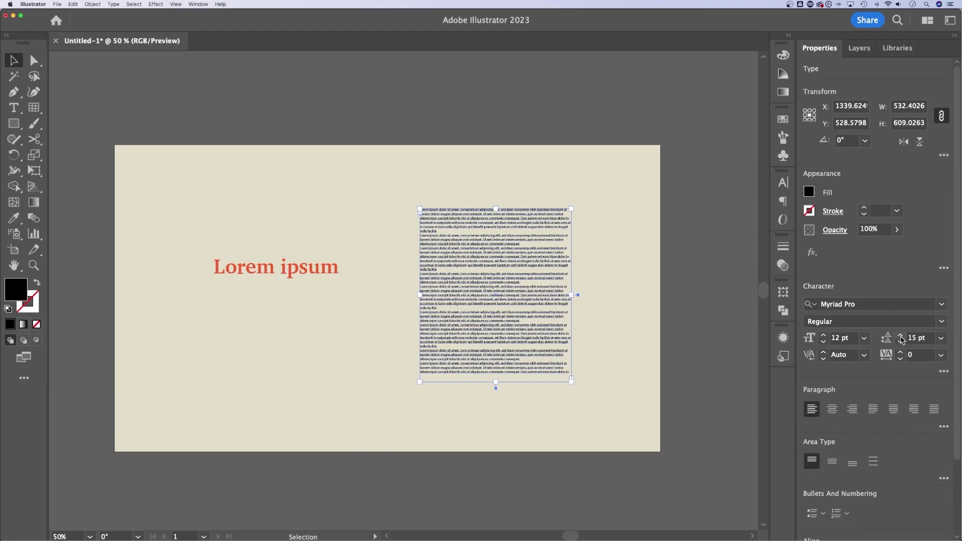
pyautogui.click(901, 335)
pyautogui.click(900, 335)
pyautogui.click(901, 336)
pyautogui.click(901, 335)
pyautogui.click(900, 335)
pyautogui.click(901, 335)
pyautogui.click(901, 335)
pyautogui.click(900, 335)
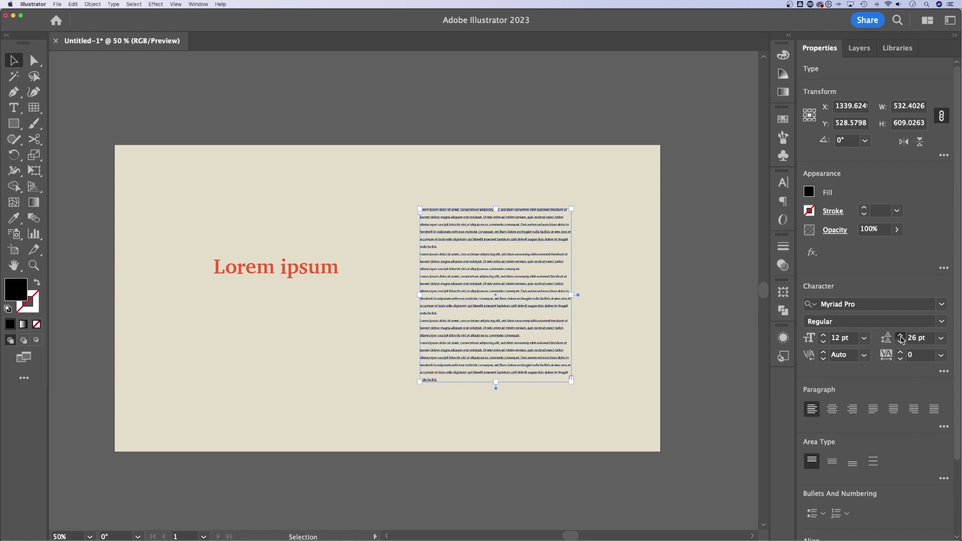
pyautogui.click(901, 336)
pyautogui.click(900, 335)
pyautogui.click(629, 273)
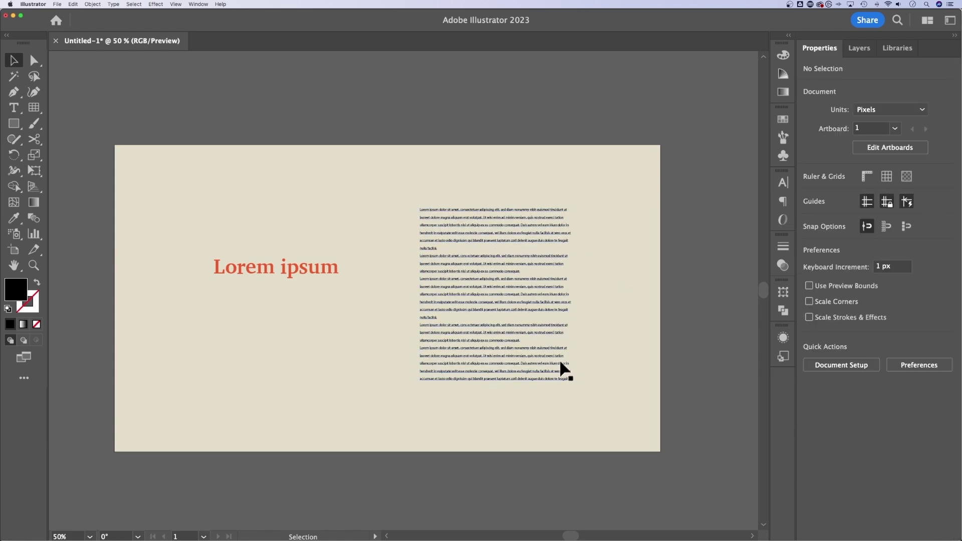
pyautogui.click(475, 312)
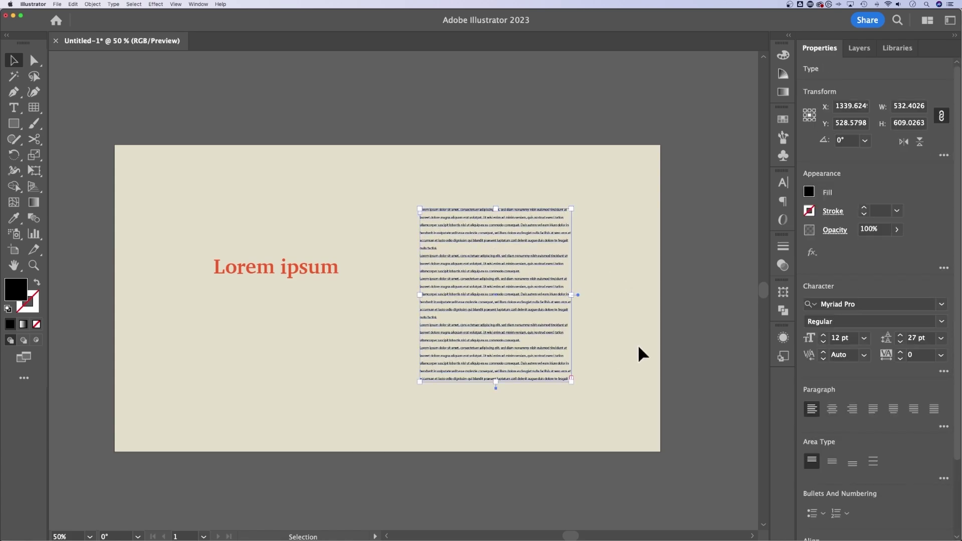
# Try 200 kerning inside 'ipsum' in the heading, then reset it to 0
pyautogui.click(276, 266)
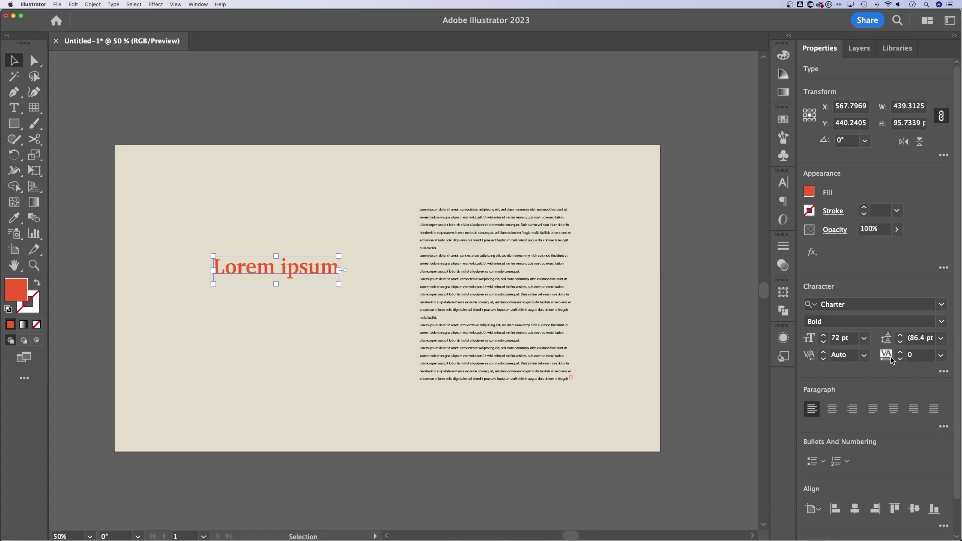
pyautogui.doubleClick(317, 268)
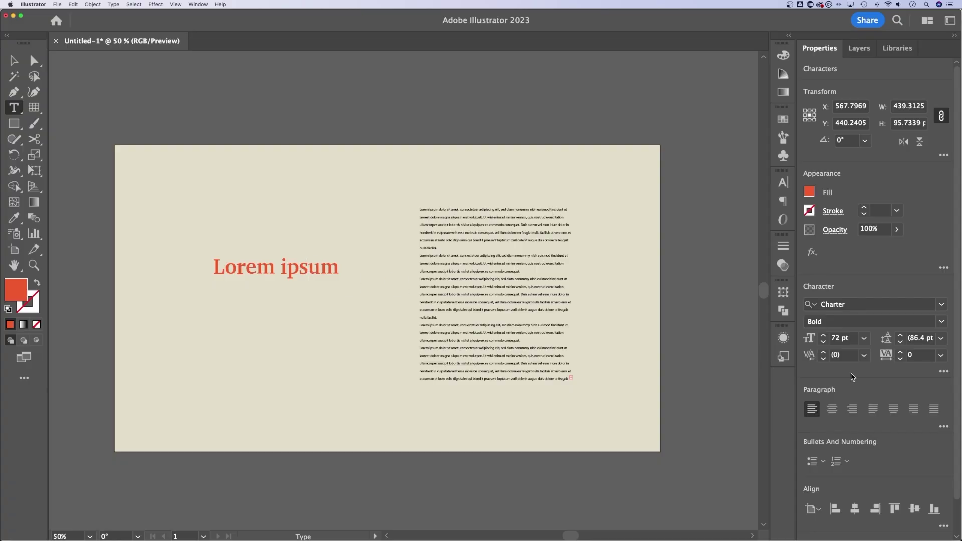
pyautogui.click(864, 355)
pyautogui.click(840, 339)
pyautogui.click(865, 356)
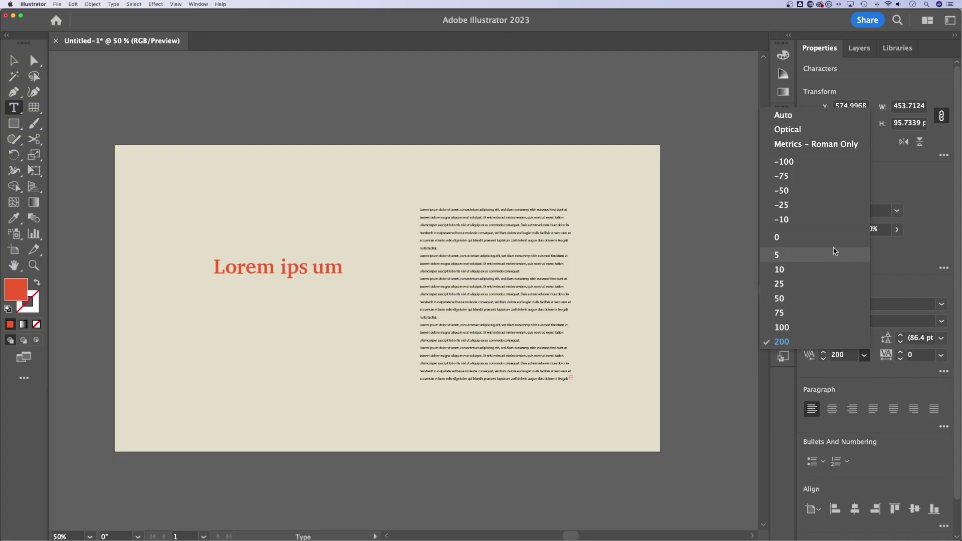
pyautogui.click(780, 237)
# Check the heading's tracking presets and leave tracking at 0
pyautogui.click(13, 60)
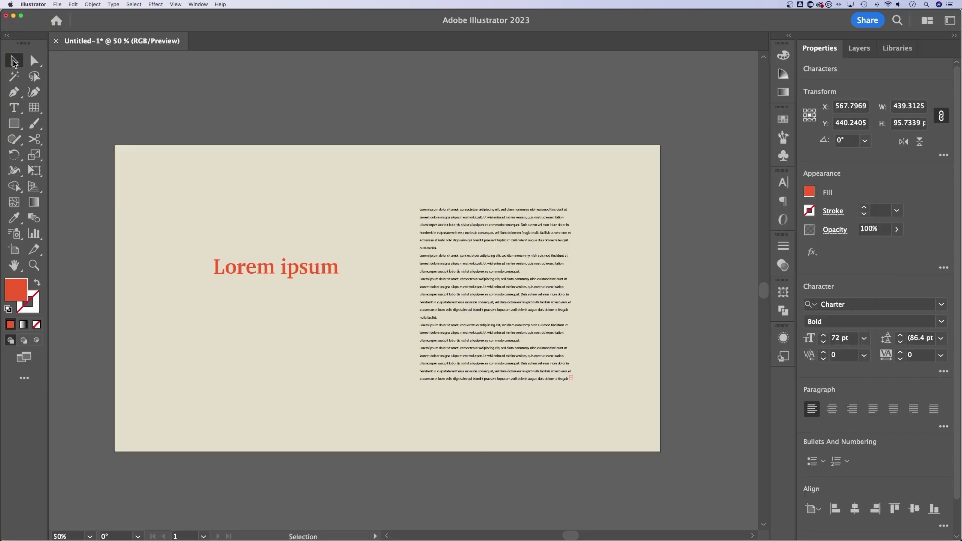
pyautogui.click(284, 260)
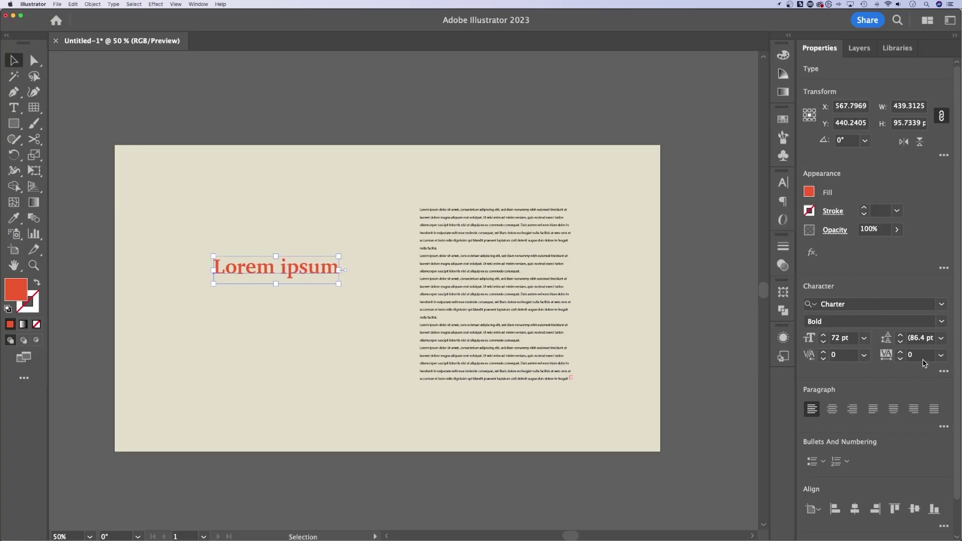
pyautogui.click(942, 356)
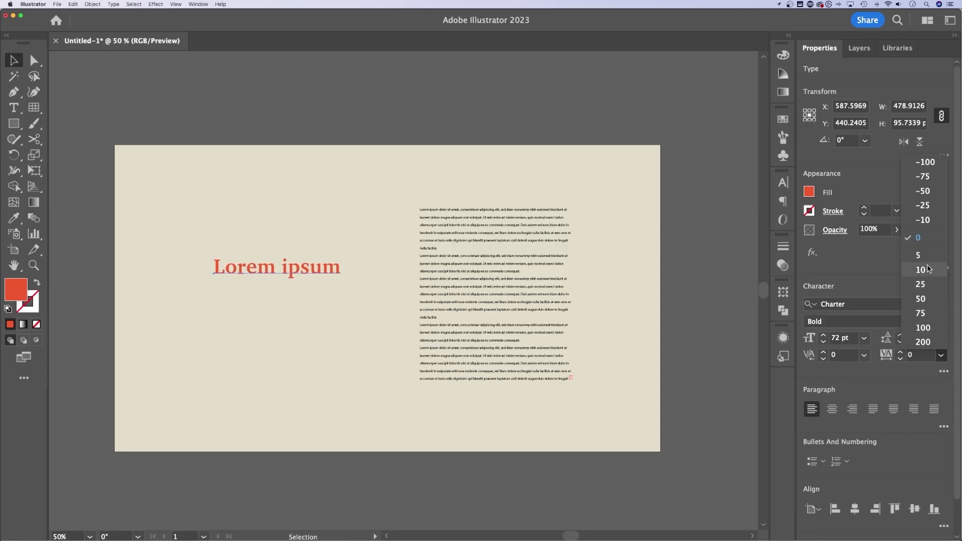
pyautogui.click(278, 284)
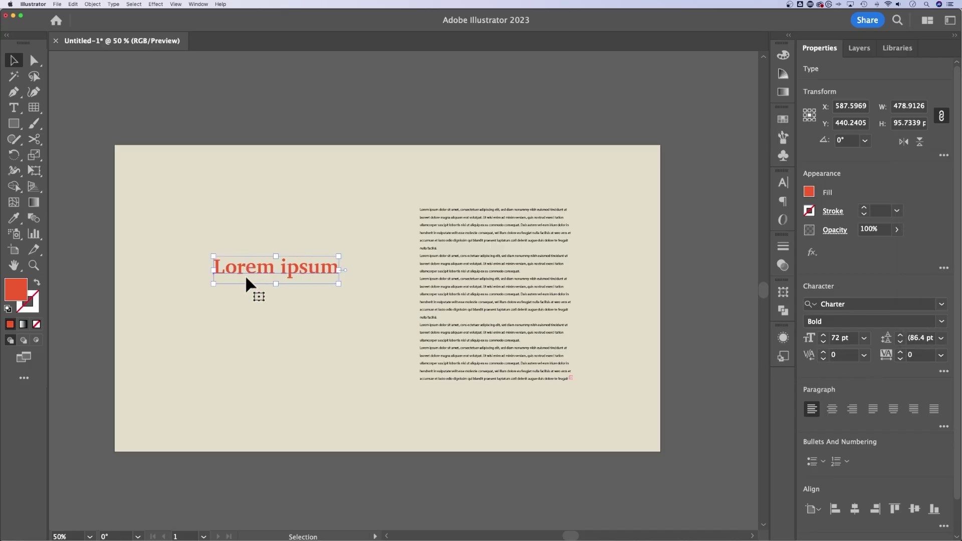
# Toggle All Caps, Small Caps and Superscript on and off for the heading, keeping Sharp anti-aliasing
pyautogui.click(942, 373)
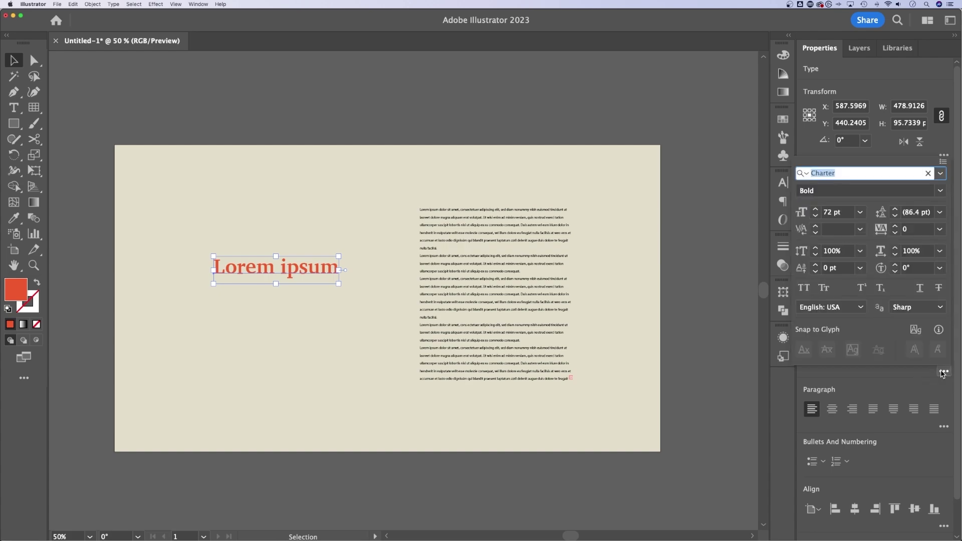
pyautogui.click(804, 289)
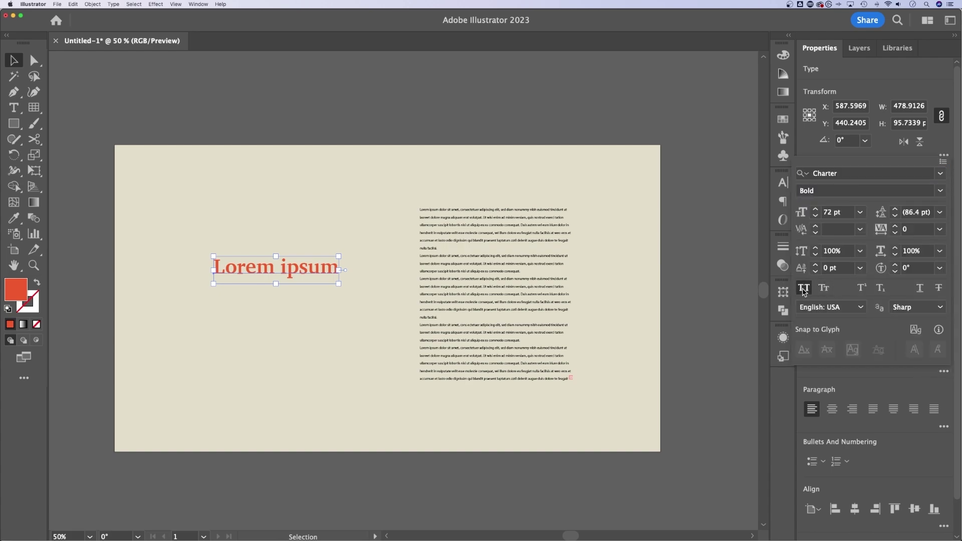
pyautogui.click(804, 289)
pyautogui.click(804, 290)
pyautogui.click(824, 289)
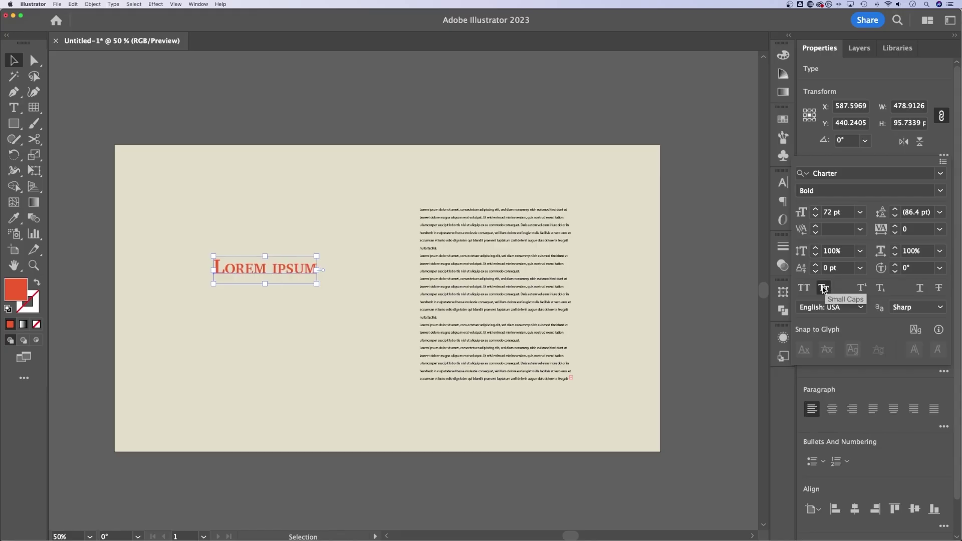
pyautogui.click(824, 288)
pyautogui.click(862, 289)
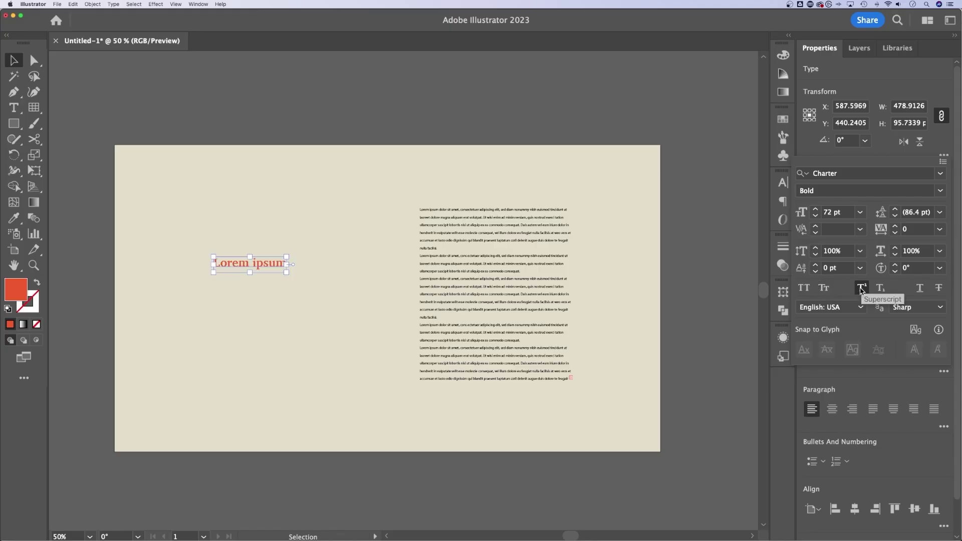
pyautogui.click(863, 290)
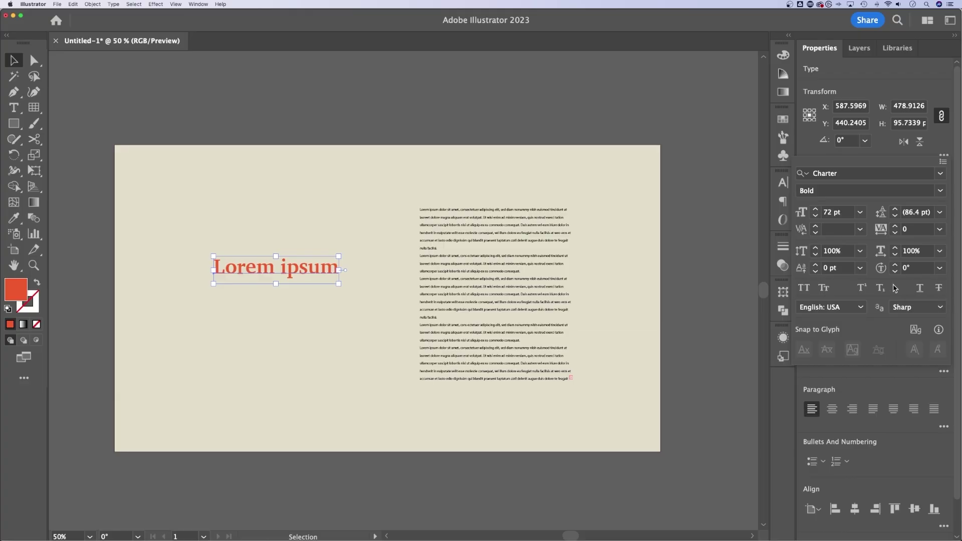
pyautogui.click(936, 311)
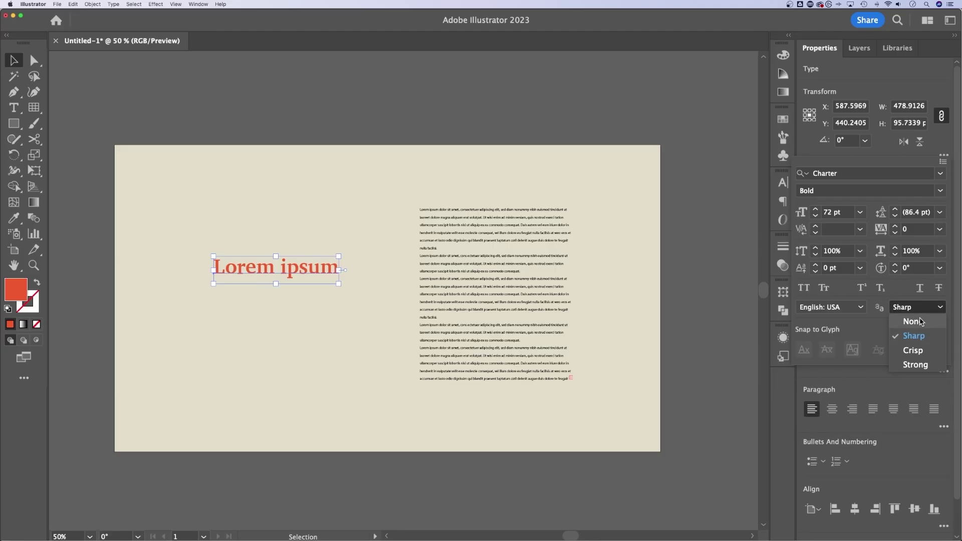
pyautogui.click(878, 325)
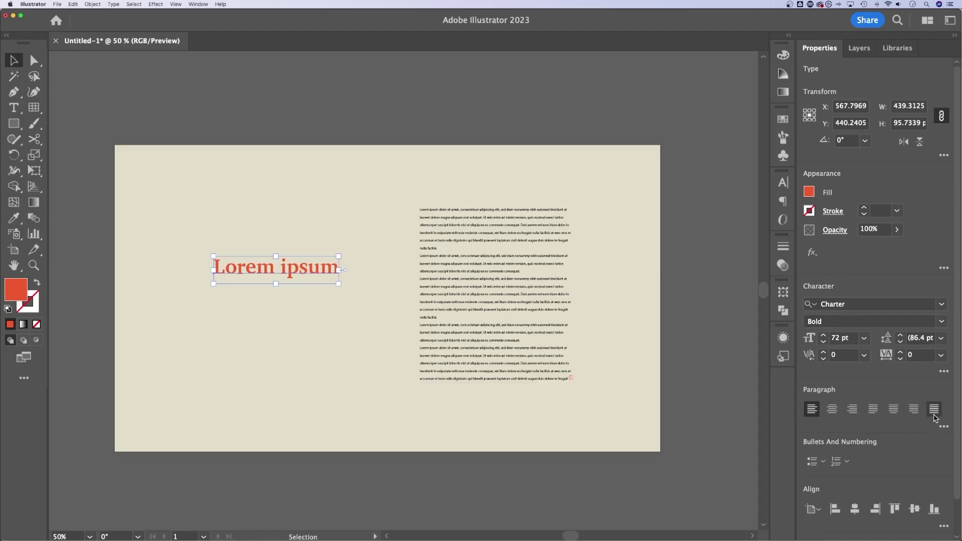
# At 100% zoom, try center and right alignment on the body text, then justify it with last line left
pyautogui.click(525, 261)
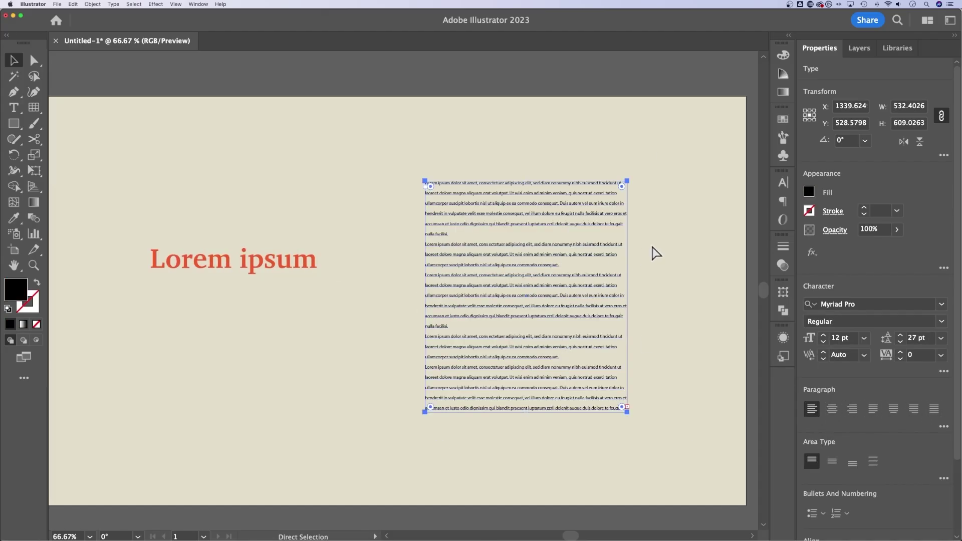
pyautogui.press('super+1')
pyautogui.moveTo(653, 244); pyautogui.dragTo(557, 231)
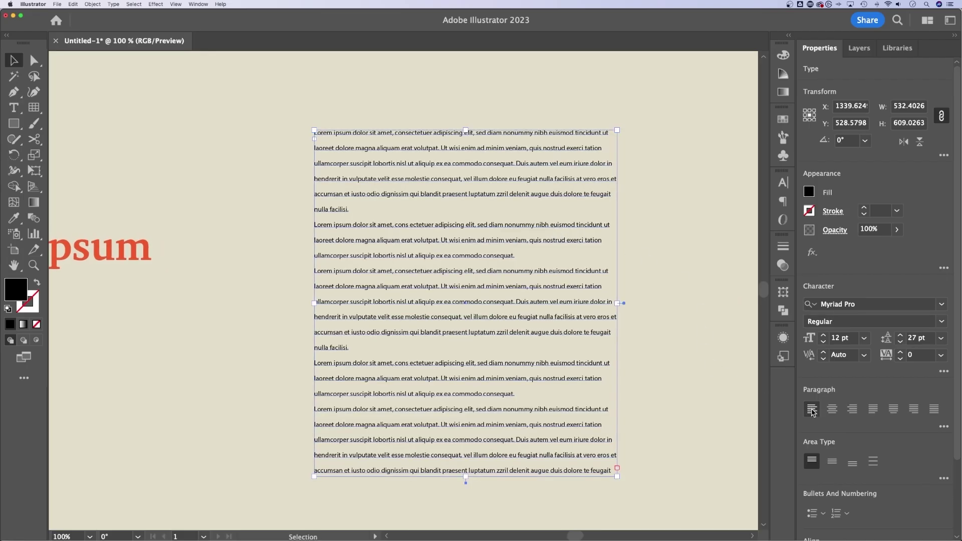
pyautogui.click(833, 409)
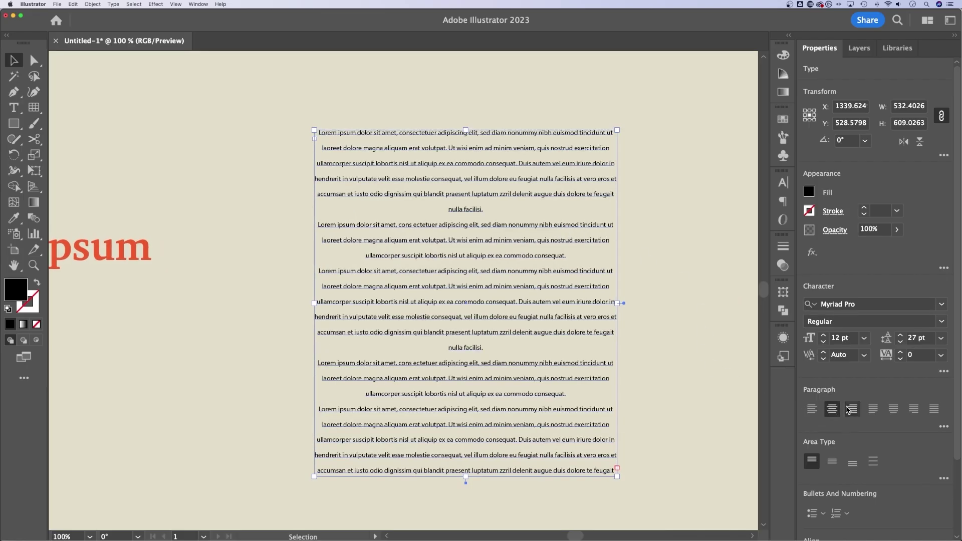
pyautogui.click(853, 409)
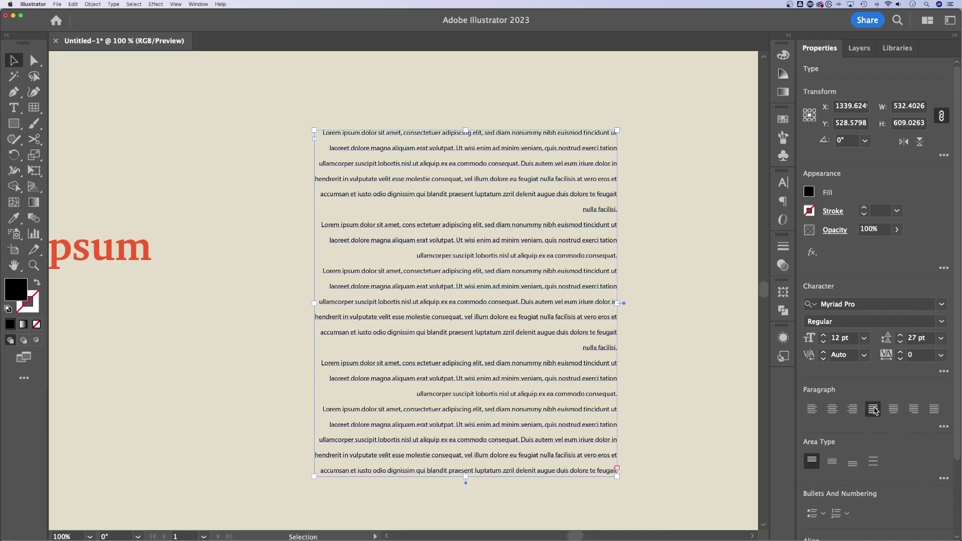
pyautogui.click(873, 409)
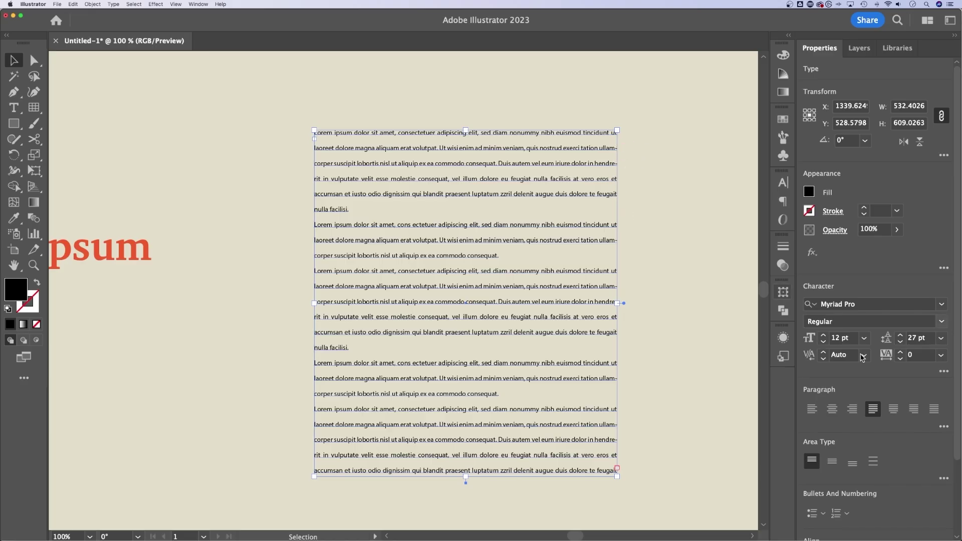
# Uncheck Hyphenate in the body text's extra paragraph options so words no longer break
pyautogui.click(944, 427)
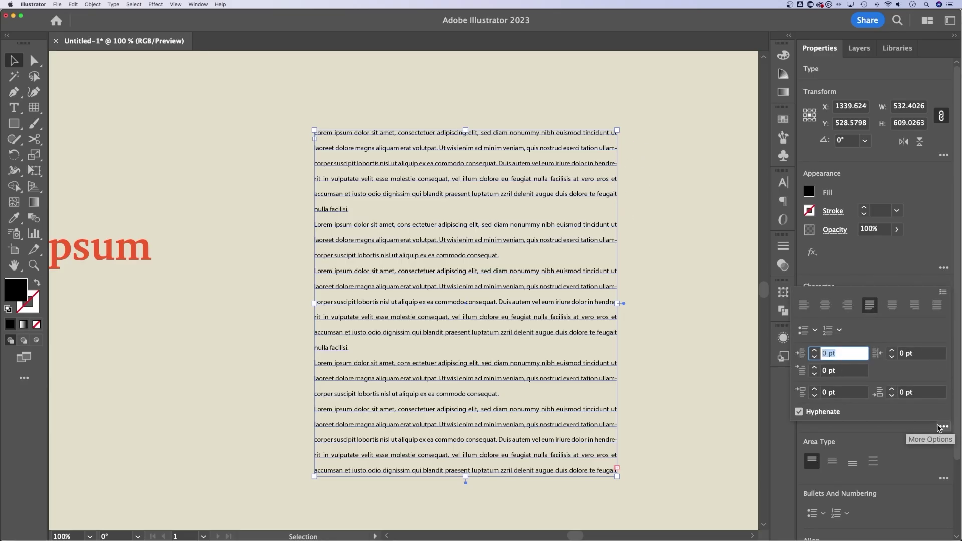
pyautogui.click(800, 412)
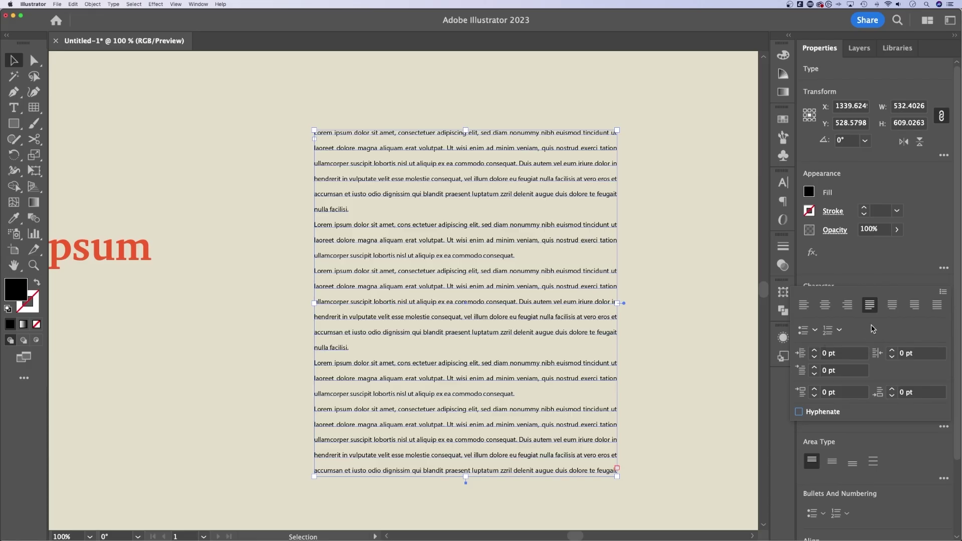
pyautogui.click(944, 294)
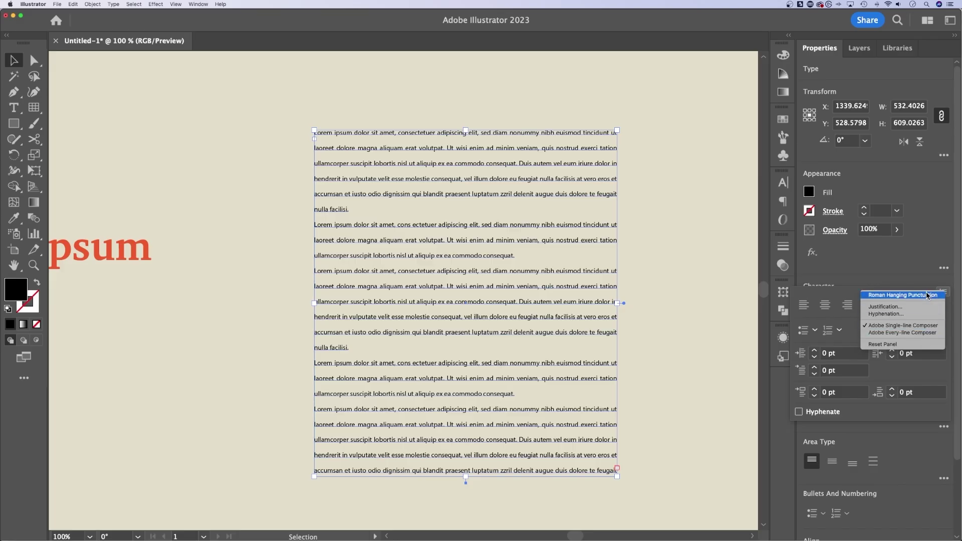
pyautogui.click(903, 269)
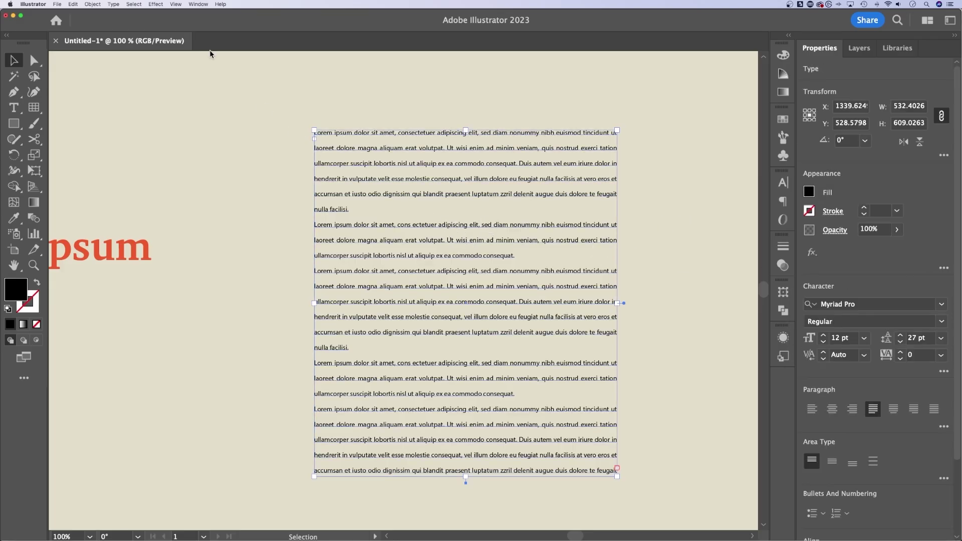
pyautogui.click(113, 5)
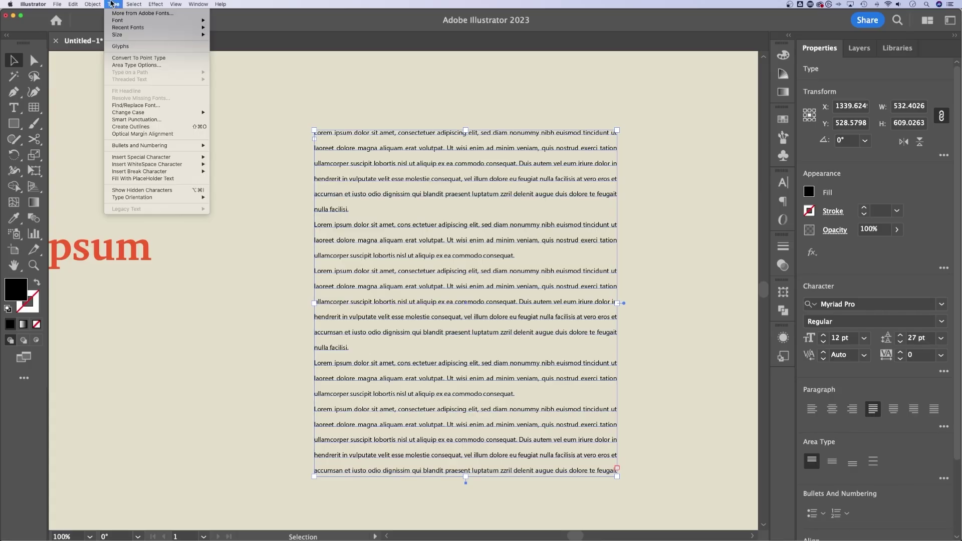
pyautogui.click(139, 68)
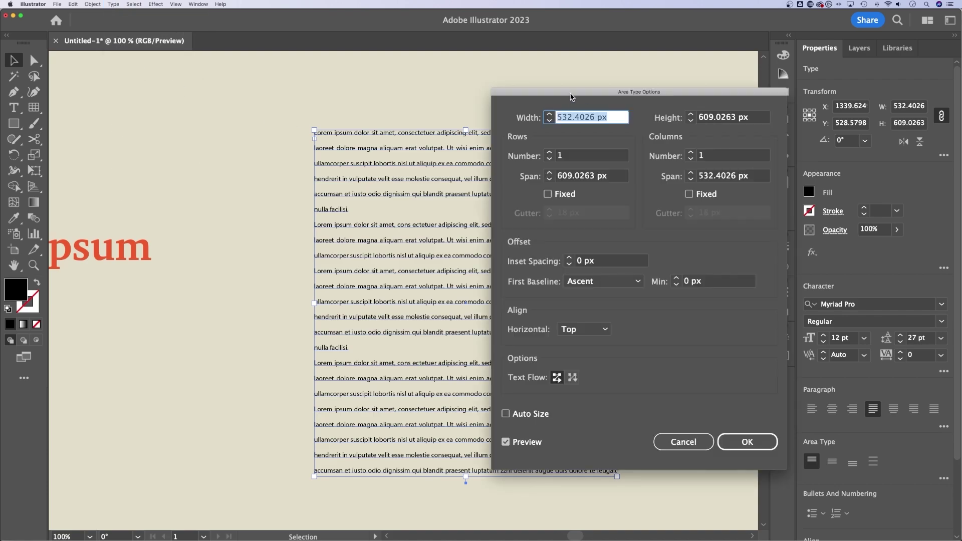
pyautogui.moveTo(604, 87); pyautogui.dragTo(757, 100)
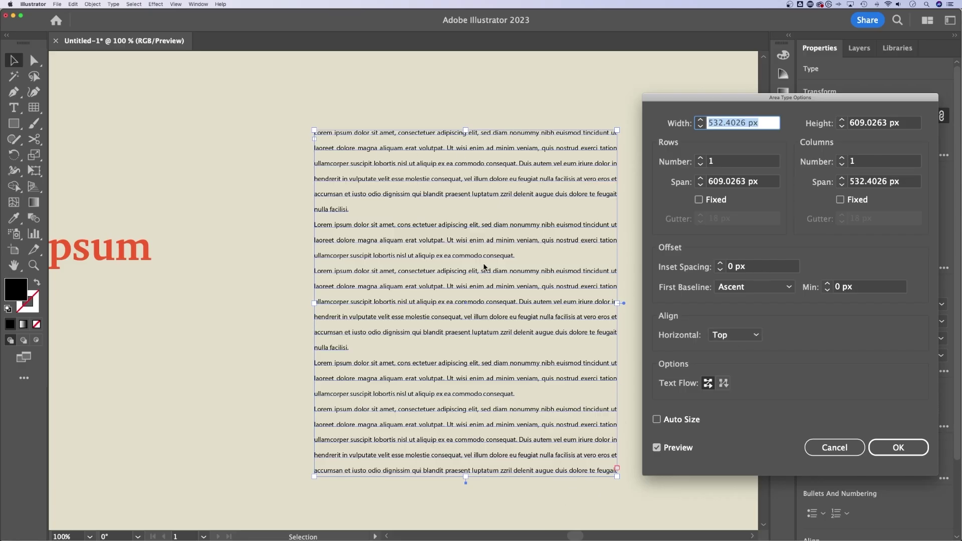
pyautogui.click(735, 335)
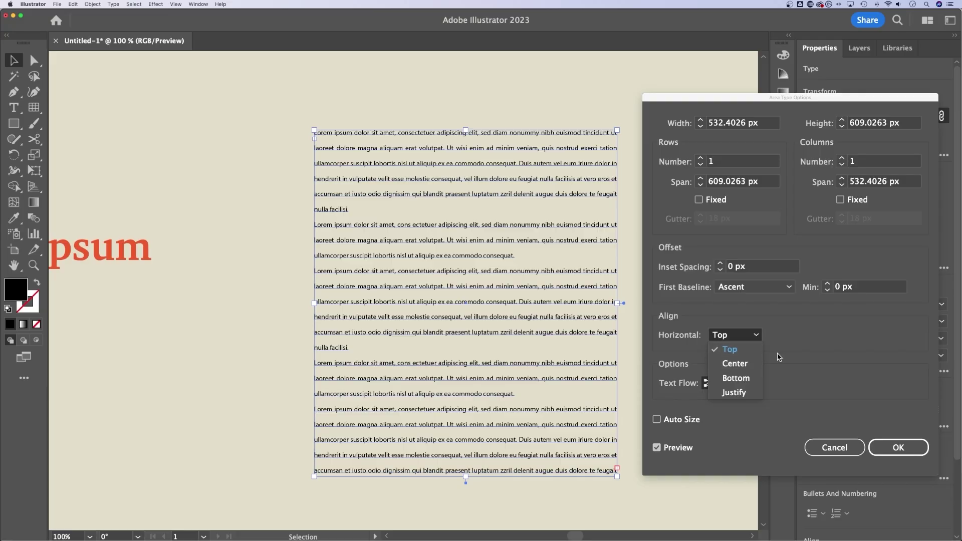
pyautogui.click(859, 321)
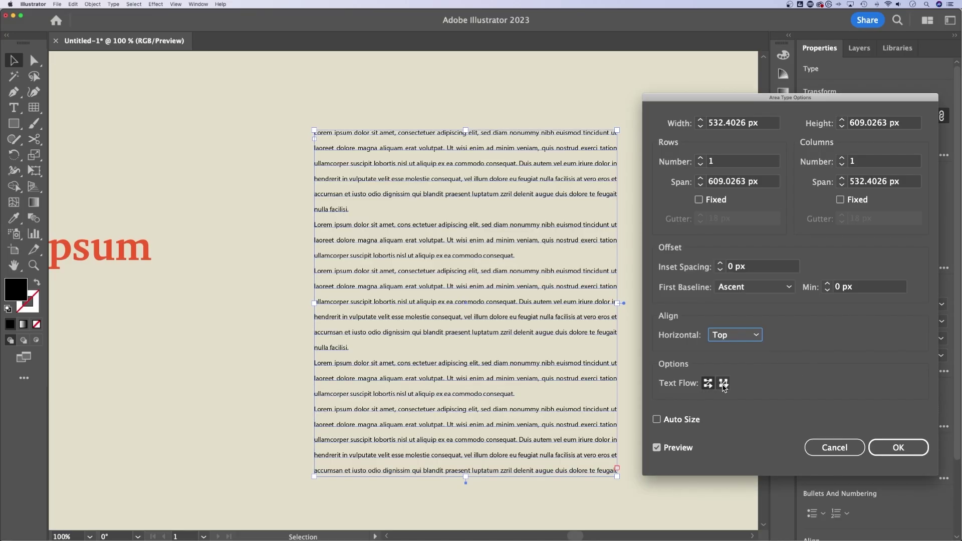
pyautogui.click(657, 420)
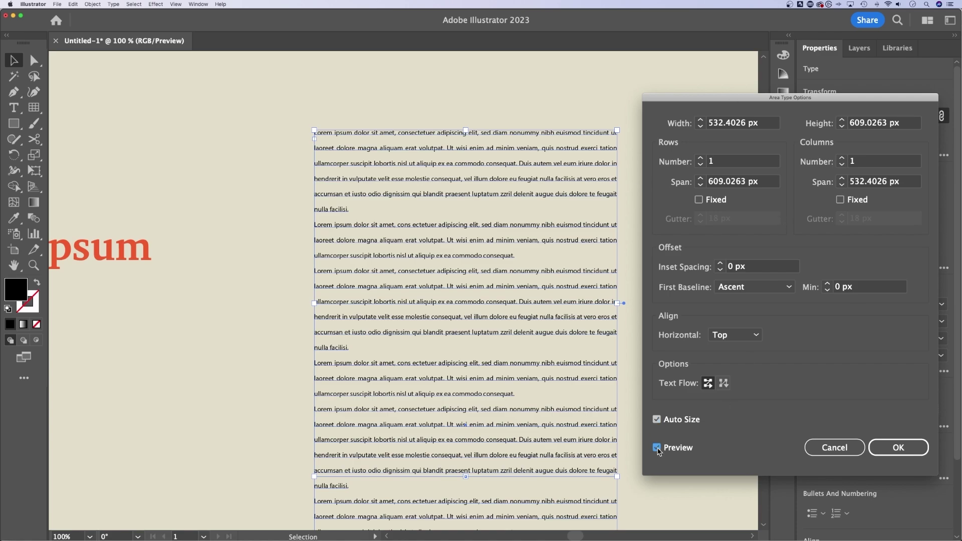
pyautogui.click(657, 420)
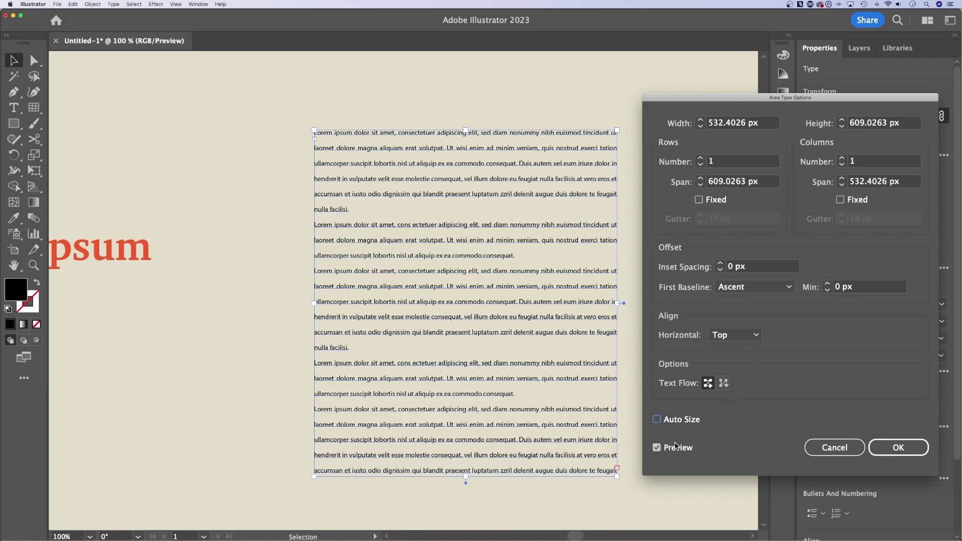
pyautogui.click(911, 447)
# Convert the body text to UPPERCASE with Type > Change Case
pyautogui.click(113, 4)
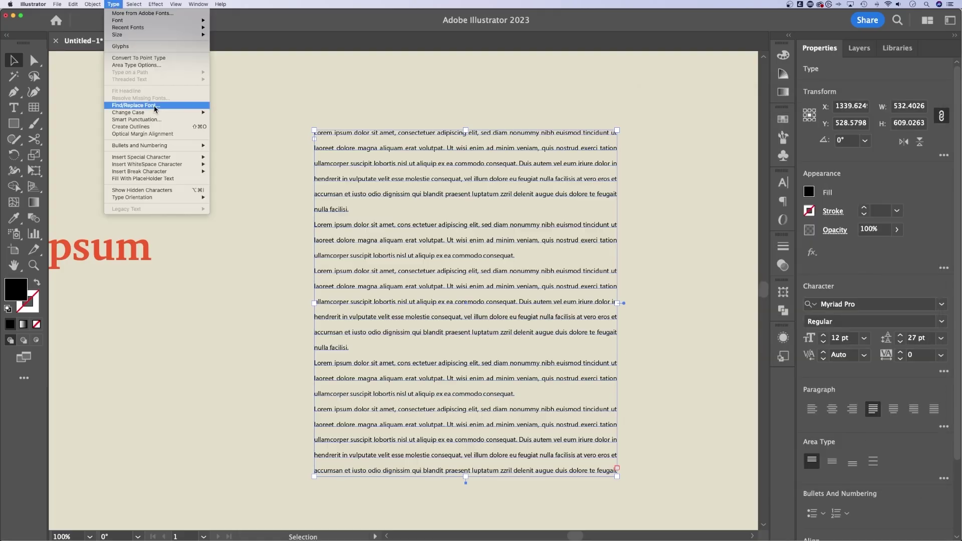
pyautogui.moveTo(159, 112)
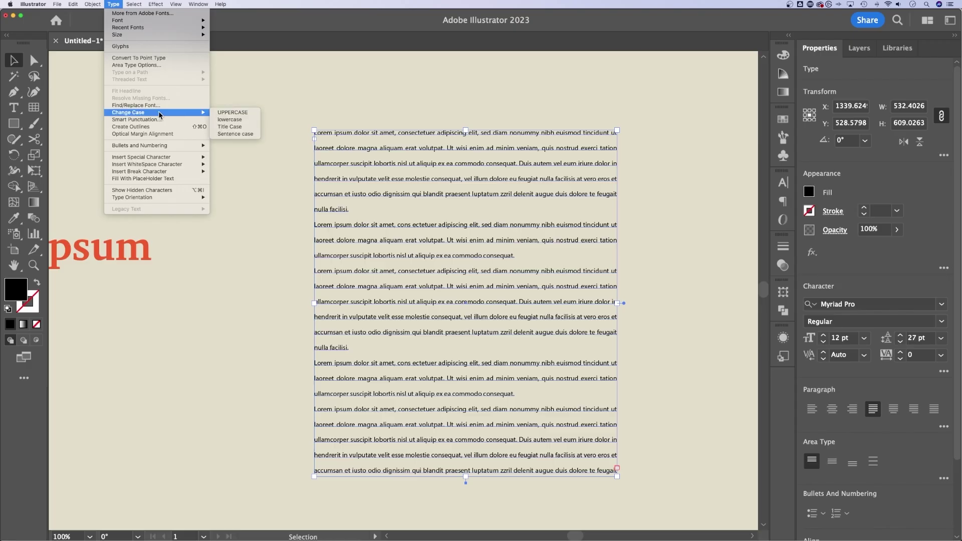
pyautogui.click(227, 111)
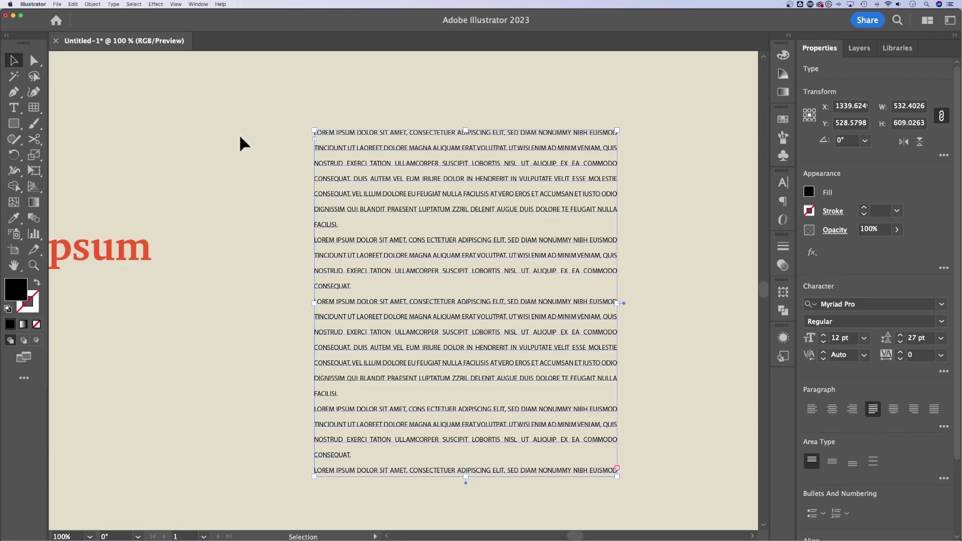
pyautogui.press('a')
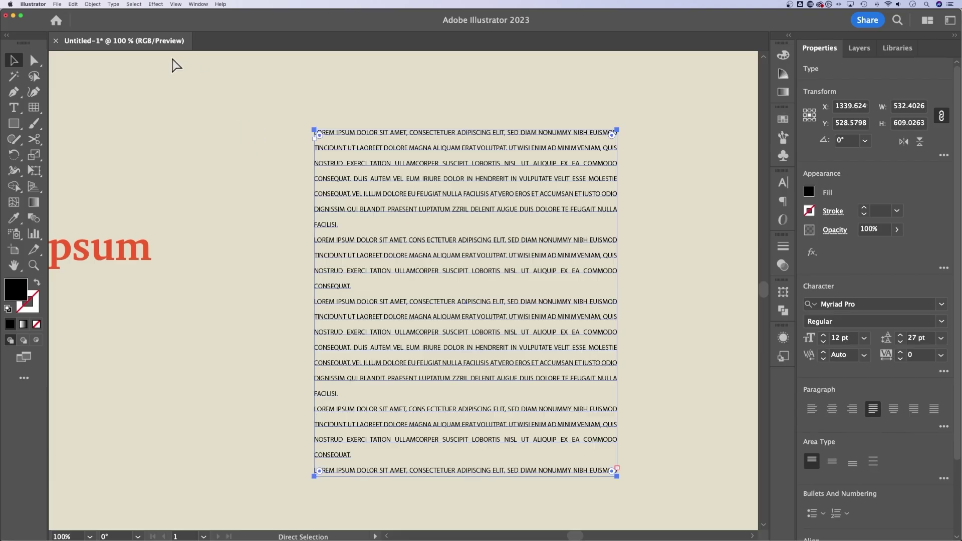
pyautogui.click(119, 4)
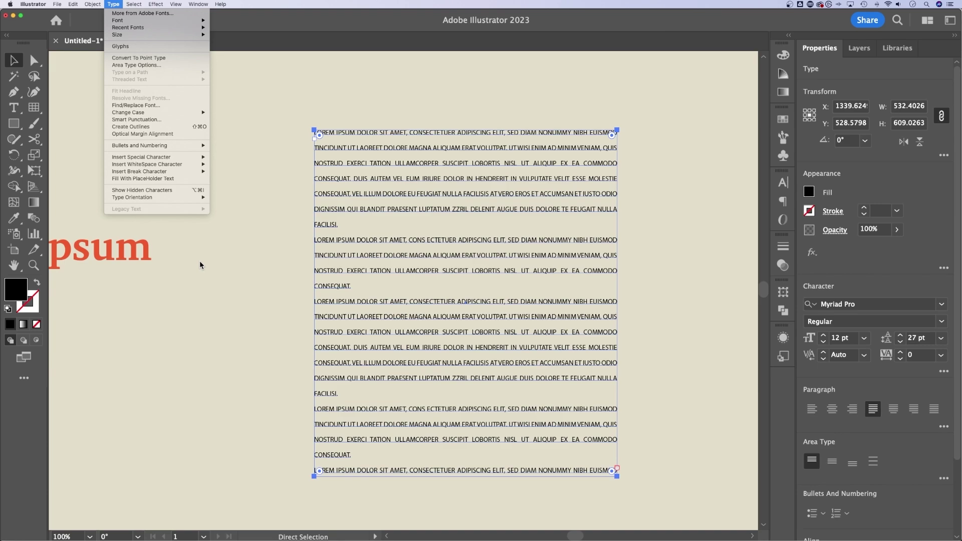
# Select the red Lorem ipsum heading and convert it to outlines
pyautogui.click(237, 279)
pyautogui.click(236, 276)
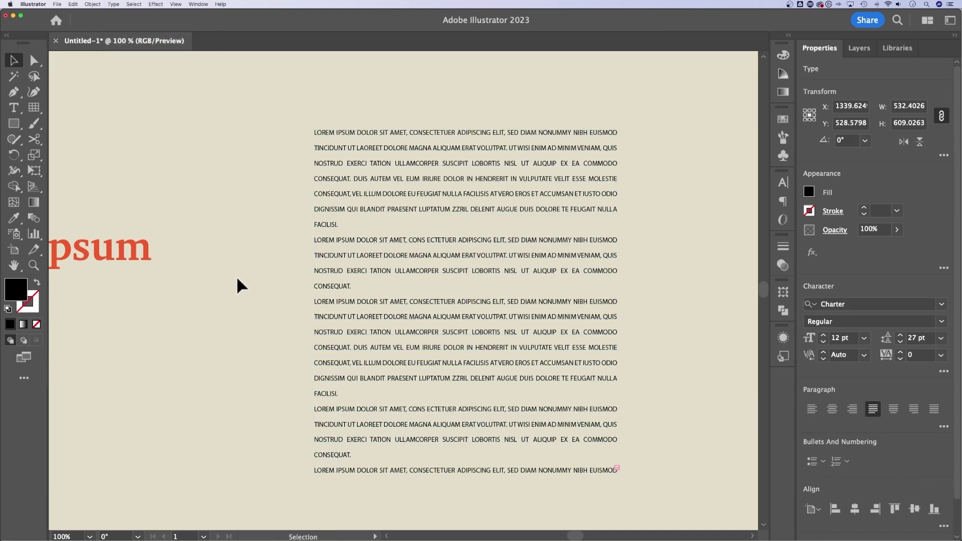
pyautogui.moveTo(228, 246); pyautogui.dragTo(468, 250)
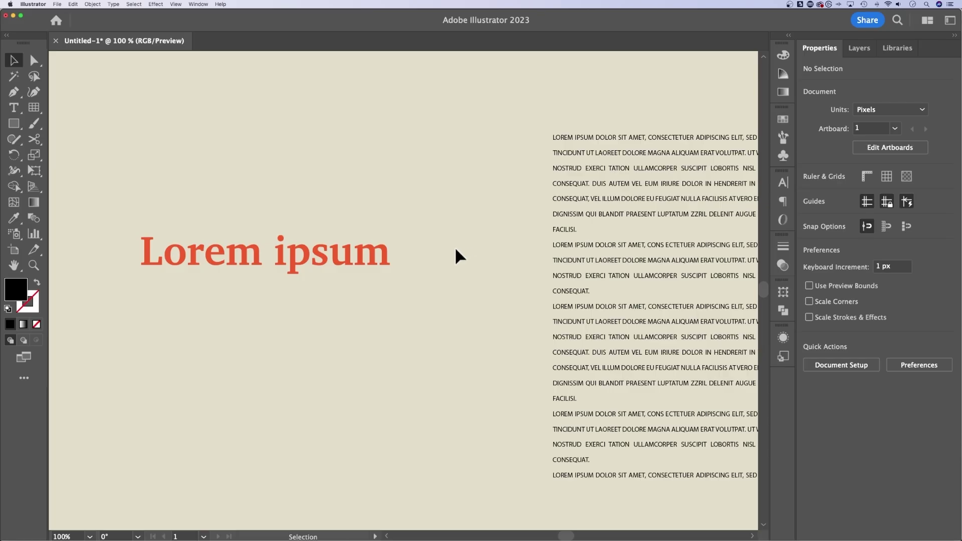
pyautogui.click(320, 284)
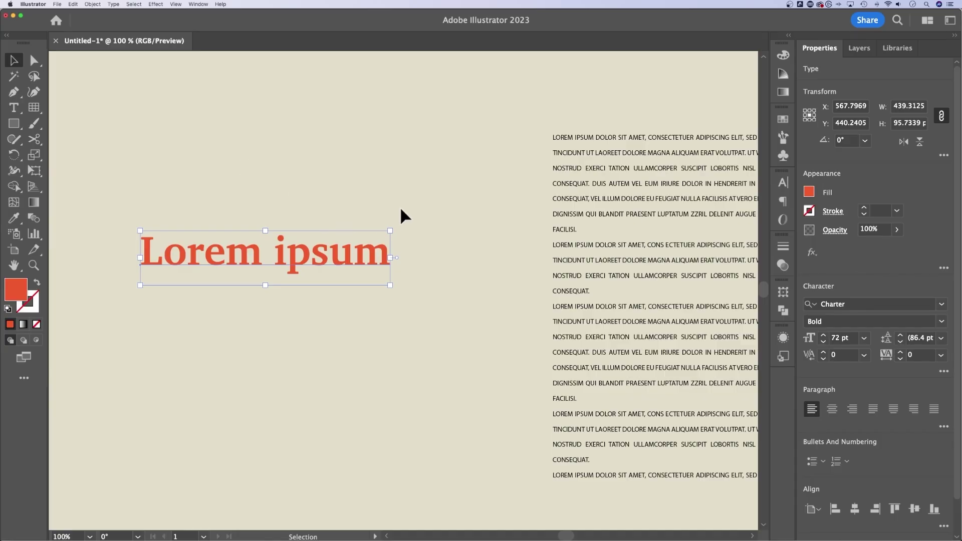
pyautogui.click(113, 4)
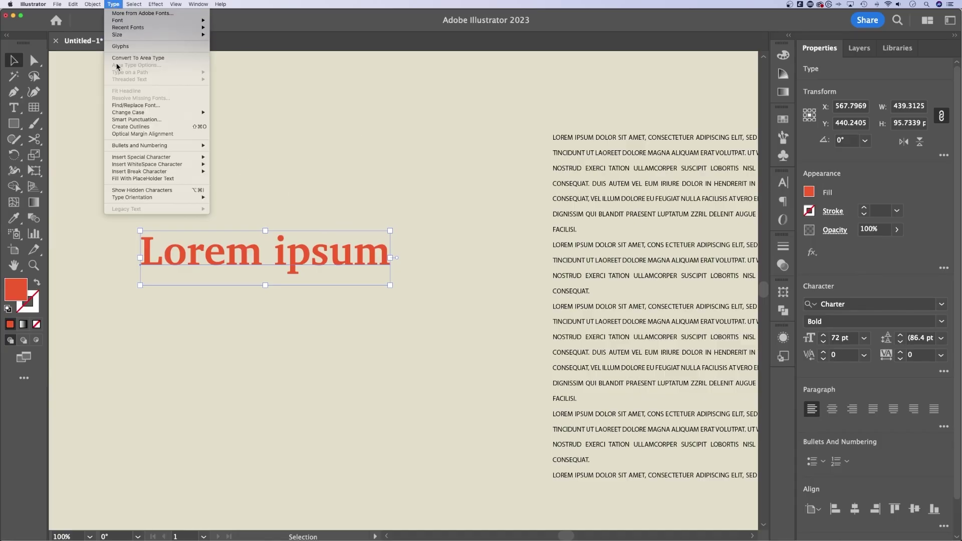
pyautogui.click(134, 127)
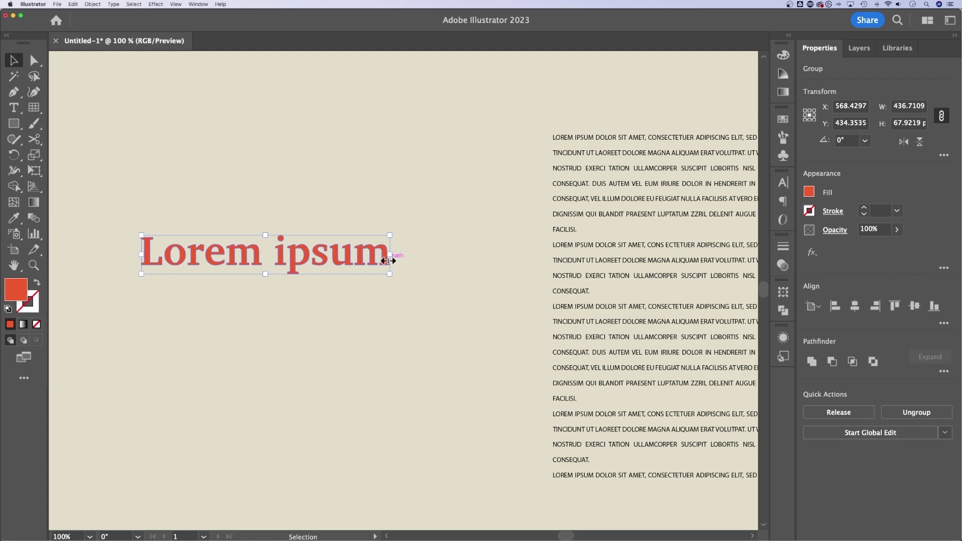
# Undo the heading's stray move, redo its outlining, and zoom out to see the artboard
pyautogui.click(419, 258)
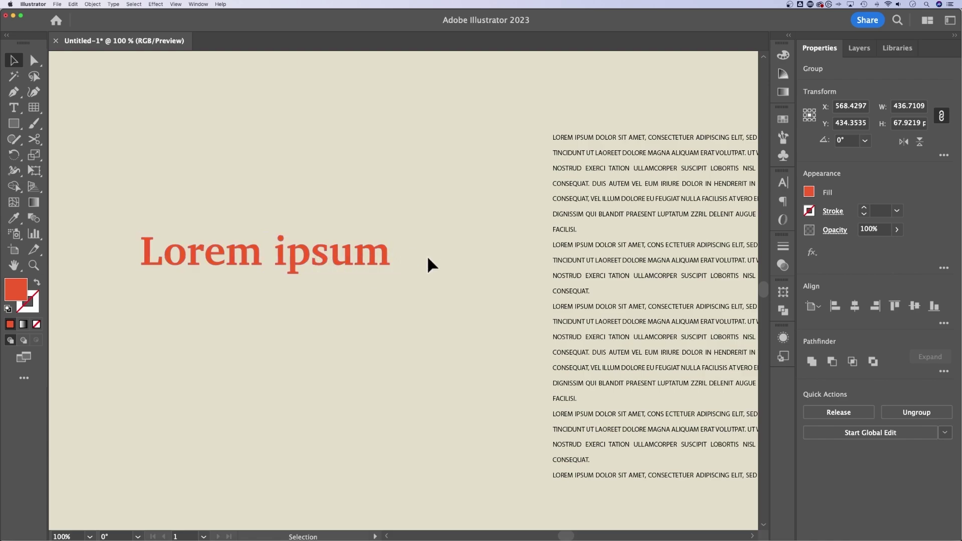
pyautogui.moveTo(376, 264); pyautogui.dragTo(454, 255)
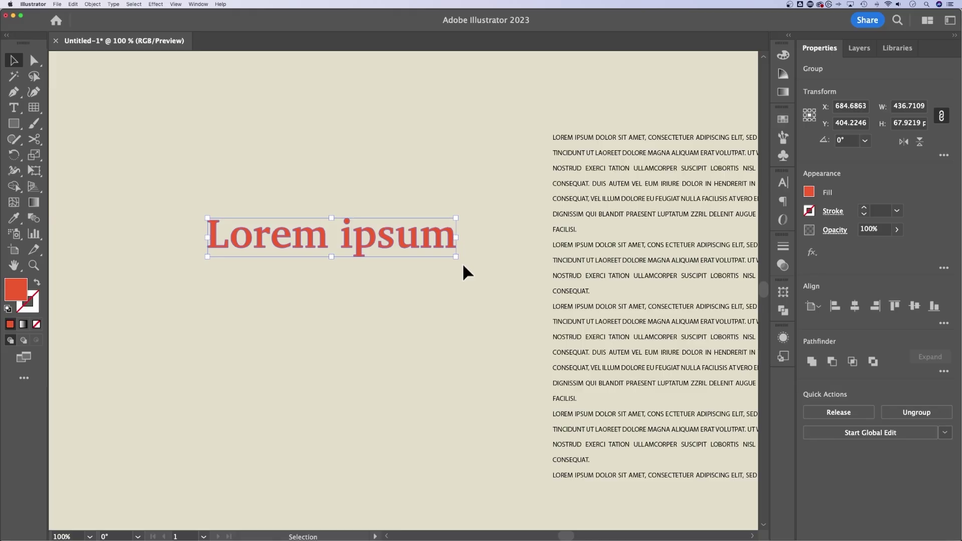
pyautogui.press('super+z')
pyautogui.press('super+z')
pyautogui.press('super+shift+o')
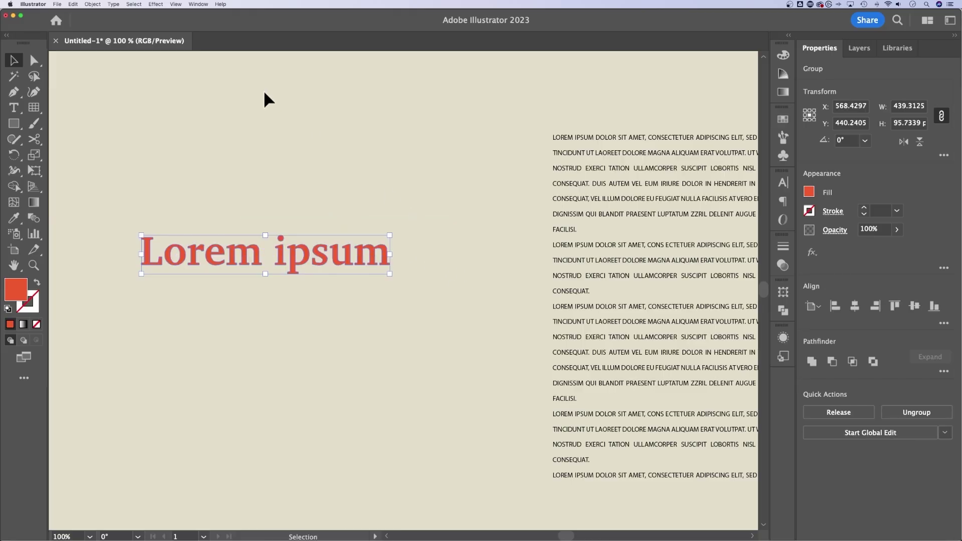
pyautogui.click(421, 232)
pyautogui.press('super+z')
pyautogui.click(114, 4)
pyautogui.press('super+minus')
pyautogui.press('super+minus')
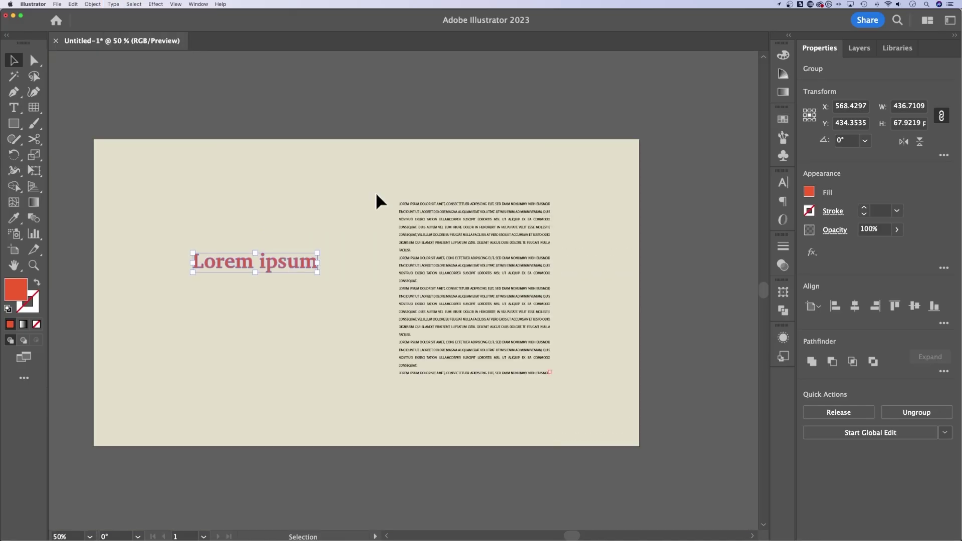
# Move the body text block up and to the left
pyautogui.click(375, 191)
pyautogui.moveTo(504, 224); pyautogui.dragTo(477, 206)
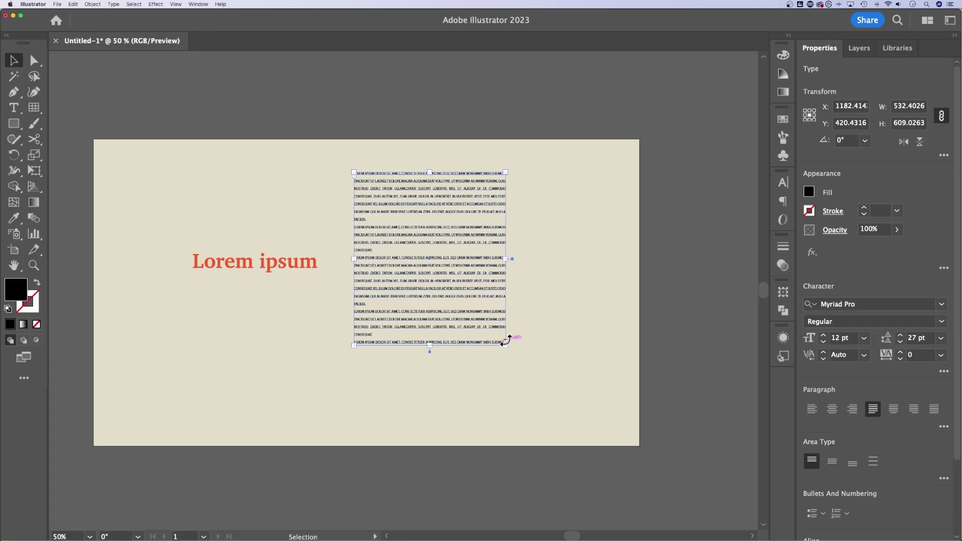
pyautogui.scroll(5, 575, 344)
pyautogui.scroll(-3, 625, 361)
pyautogui.hscroll(3, 625, 361)
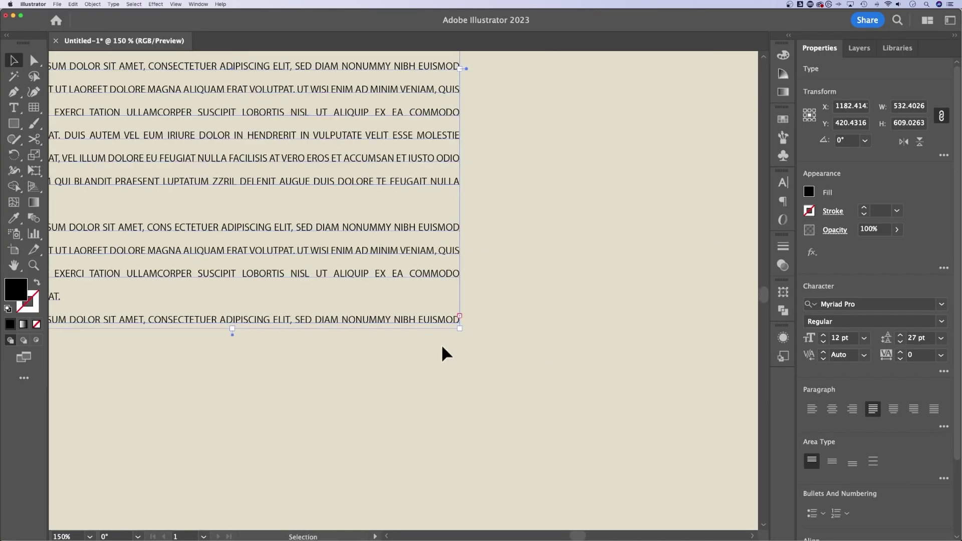
# Thread the overflow into a new frame at right, enlarged to 691.40 × 562.39 px
pyautogui.click(460, 316)
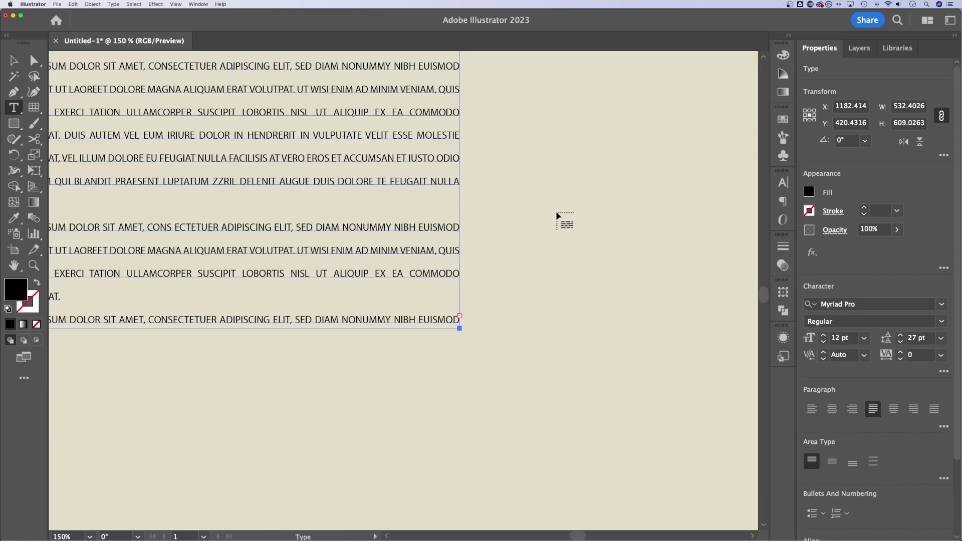
pyautogui.moveTo(527, 204); pyautogui.dragTo(742, 407)
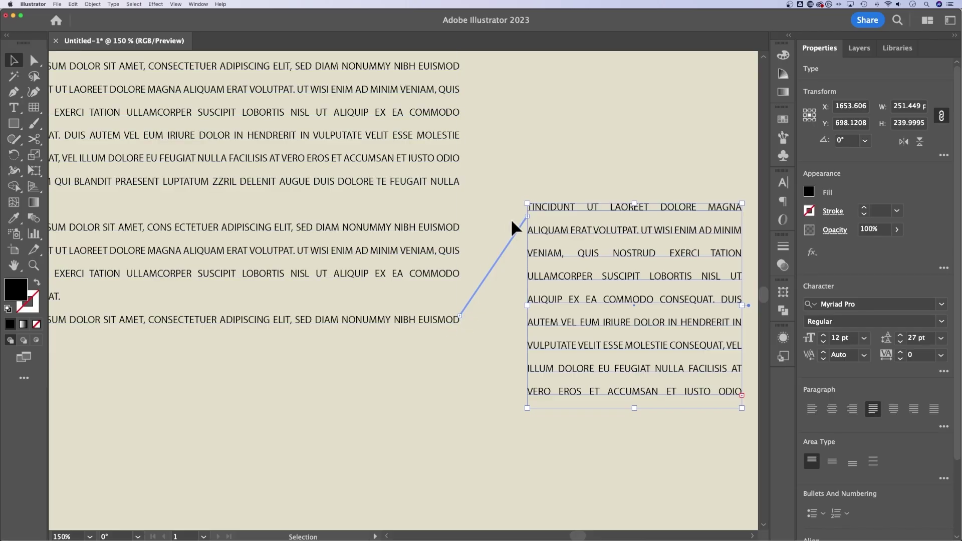
pyautogui.press('super+0')
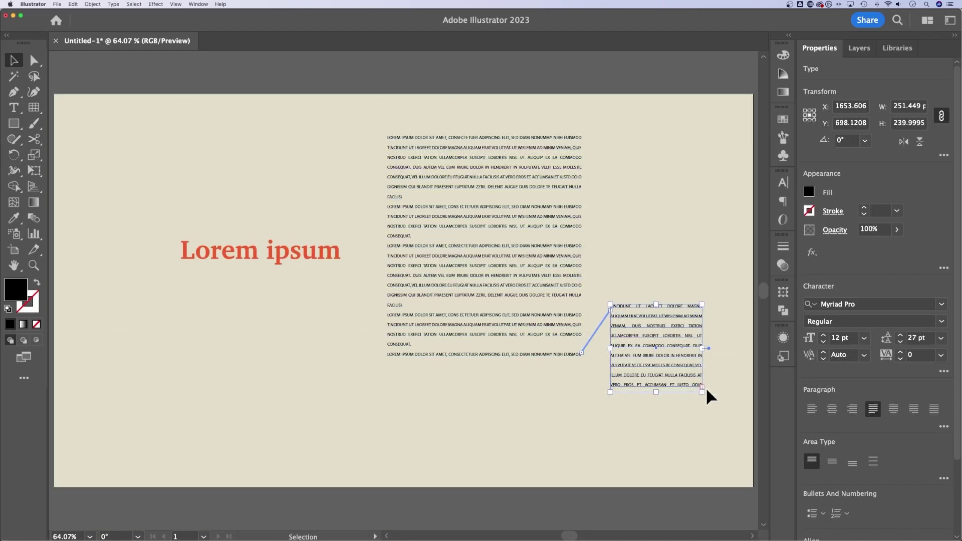
pyautogui.moveTo(703, 390); pyautogui.dragTo(682, 482)
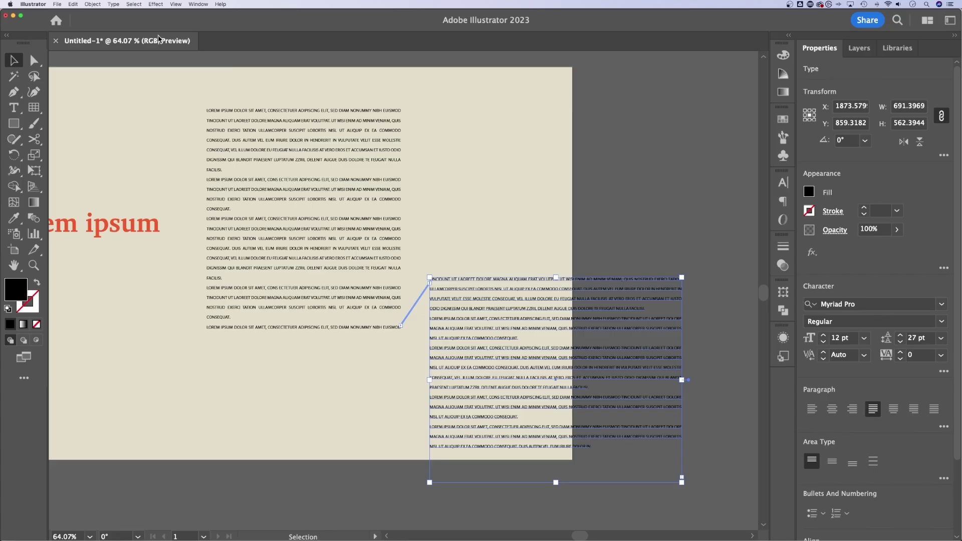
# Move the right linked column up so its top aligns with the left column
pyautogui.click(114, 4)
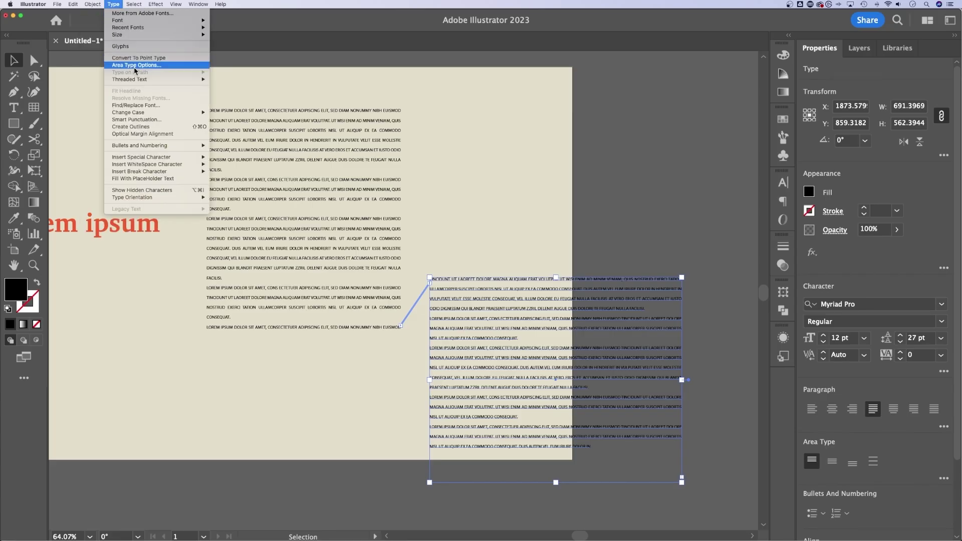
pyautogui.moveTo(135, 80)
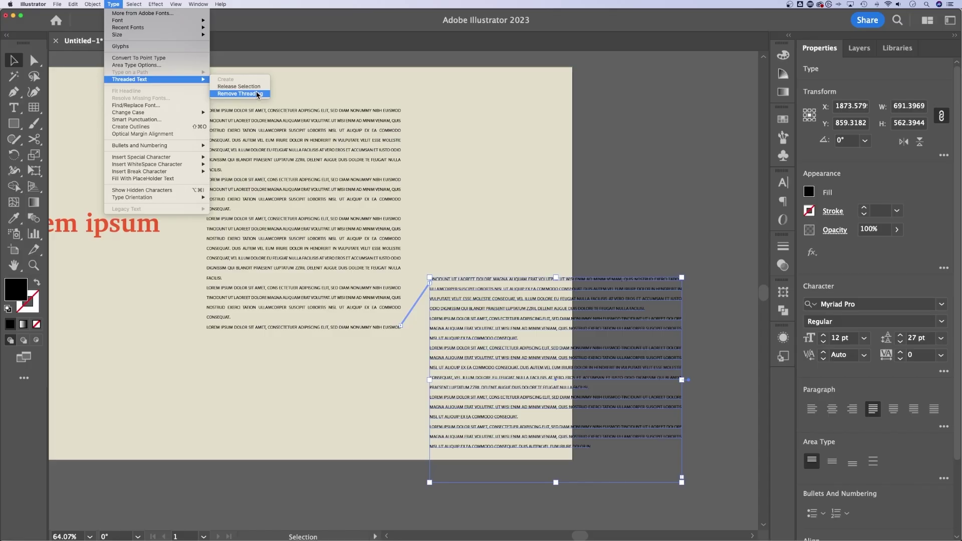
pyautogui.click(464, 162)
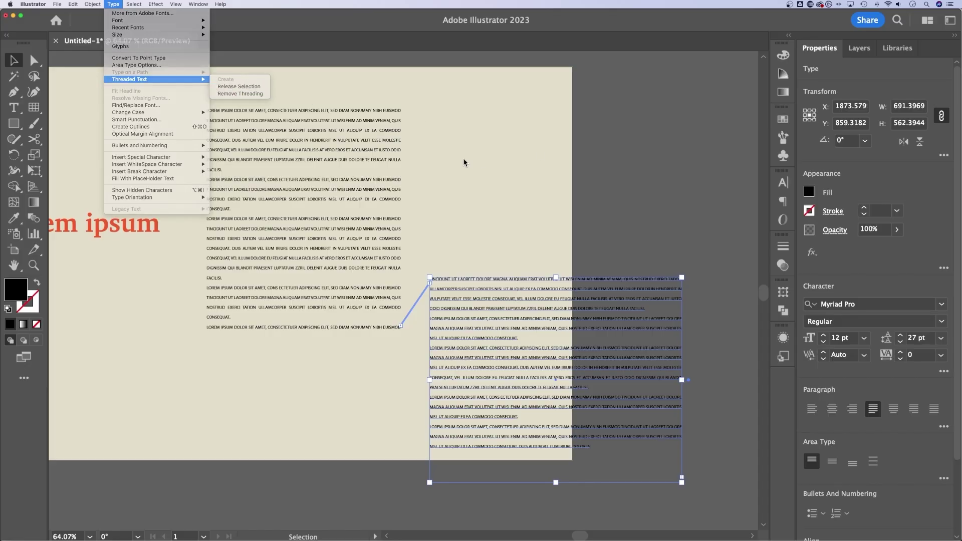
pyautogui.click(360, 128)
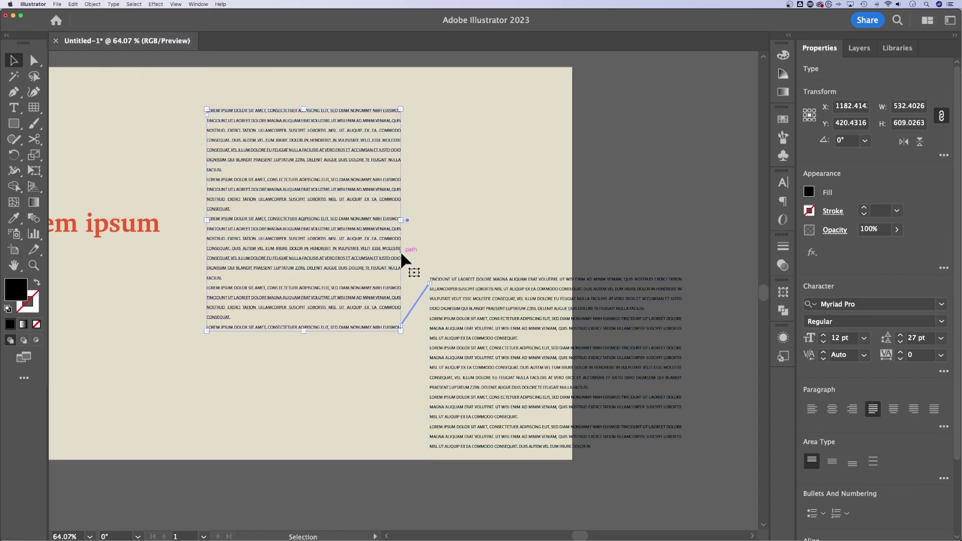
pyautogui.click(331, 390)
pyautogui.moveTo(354, 301); pyautogui.dragTo(369, 260)
pyautogui.moveTo(512, 306); pyautogui.dragTo(508, 105)
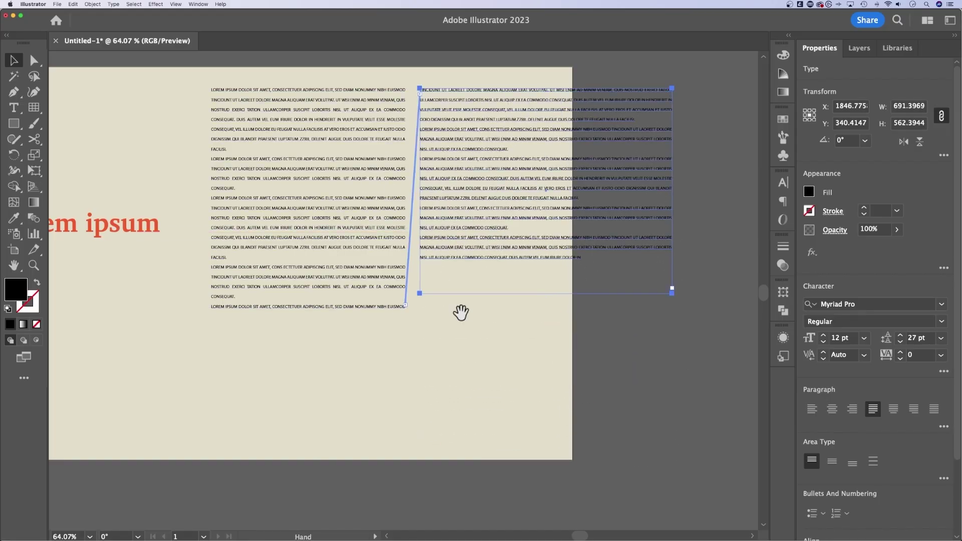
pyautogui.moveTo(460, 312); pyautogui.dragTo(475, 396)
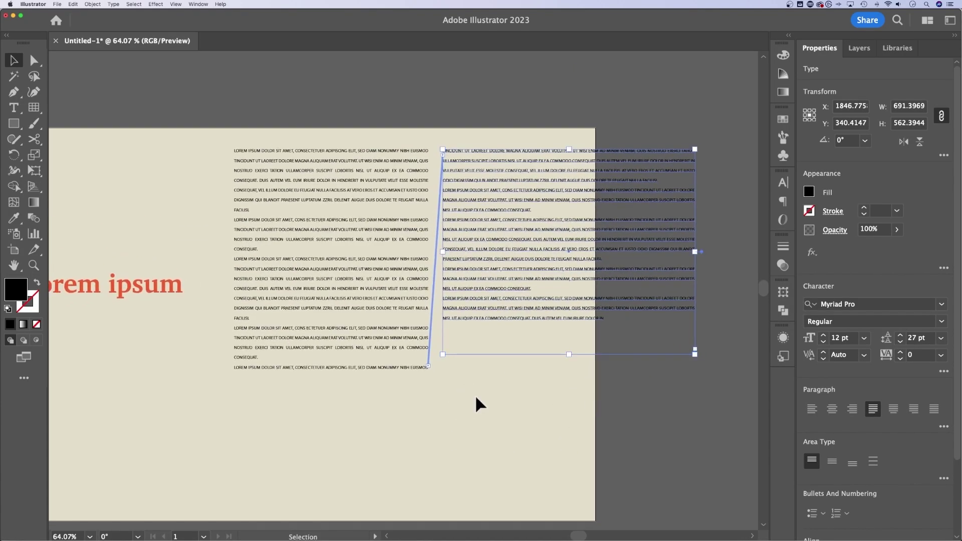
pyautogui.click(476, 399)
# Shift both text columns left together and place the heading at the artboard's top-left
pyautogui.click(303, 305)
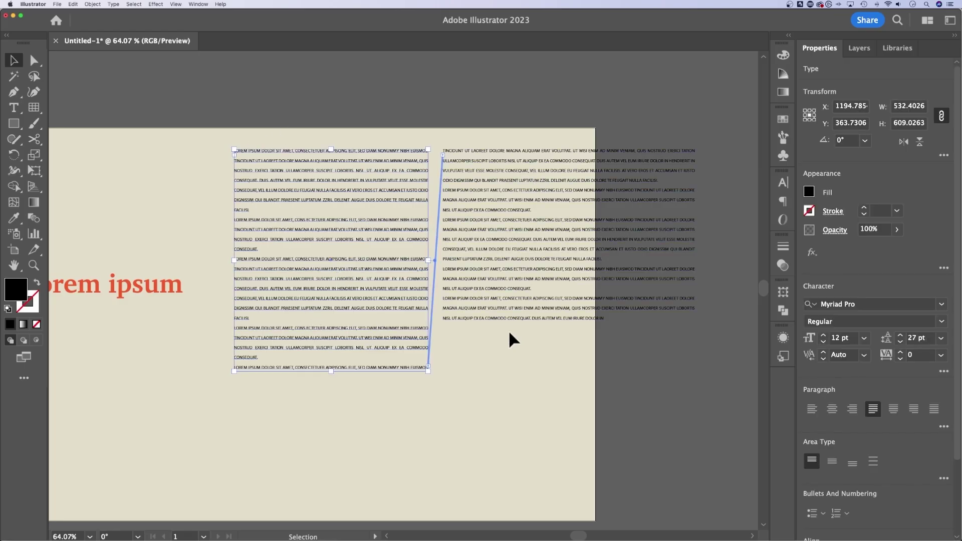
pyautogui.click(503, 367)
pyautogui.moveTo(503, 370); pyautogui.dragTo(604, 346)
pyautogui.moveTo(492, 176); pyautogui.dragTo(383, 149)
pyautogui.hscroll(-5, 319, 200)
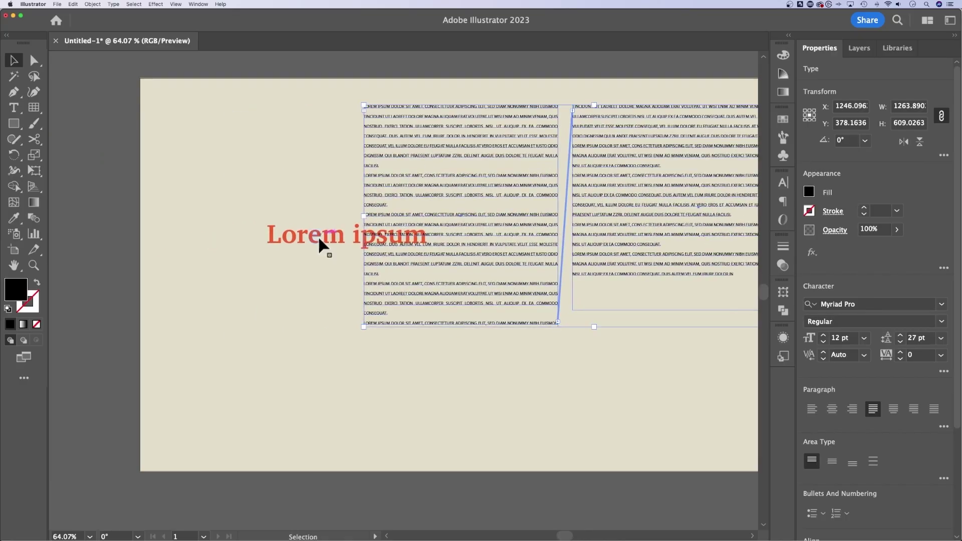
pyautogui.moveTo(315, 246); pyautogui.dragTo(237, 116)
pyautogui.press('super+shift+o')
pyautogui.moveTo(609, 193); pyautogui.dragTo(517, 211)
pyautogui.click(583, 414)
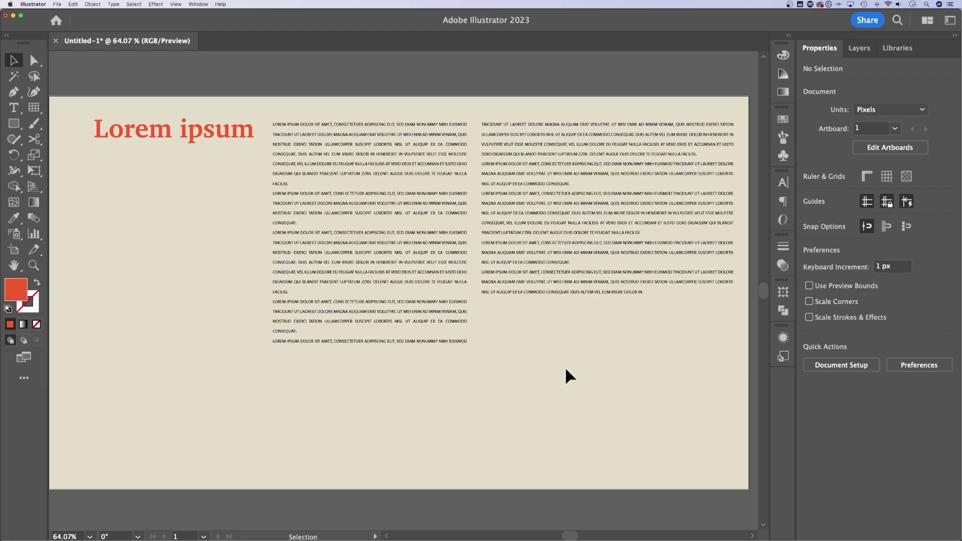
pyautogui.click(423, 221)
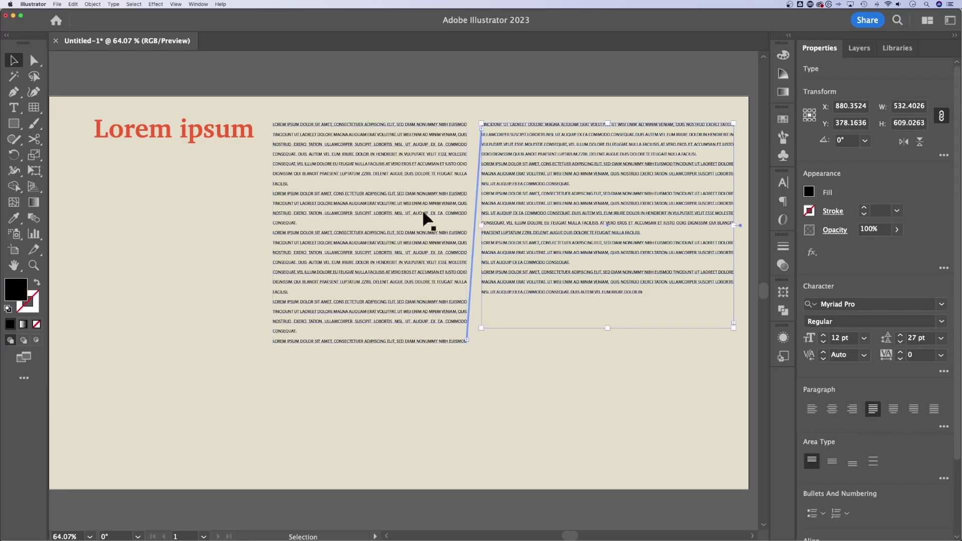
pyautogui.click(583, 406)
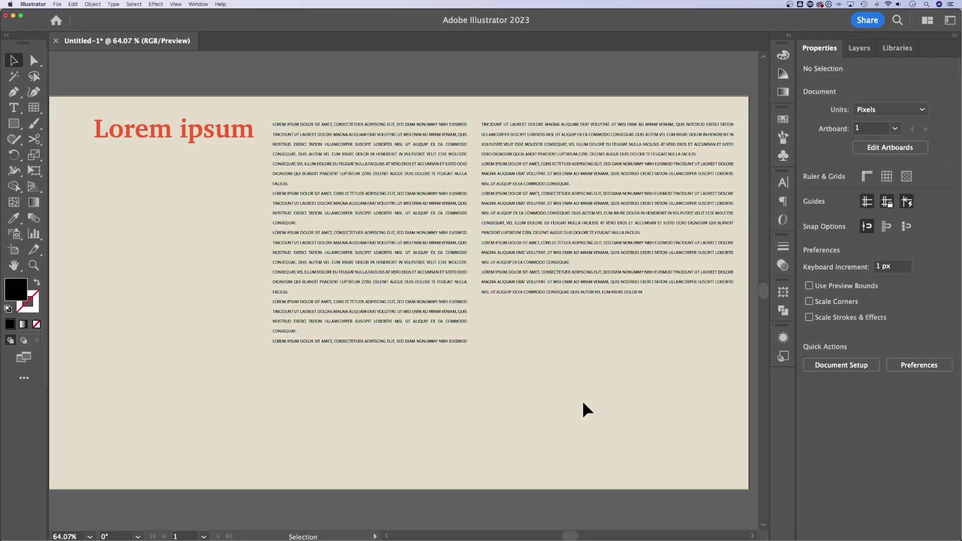